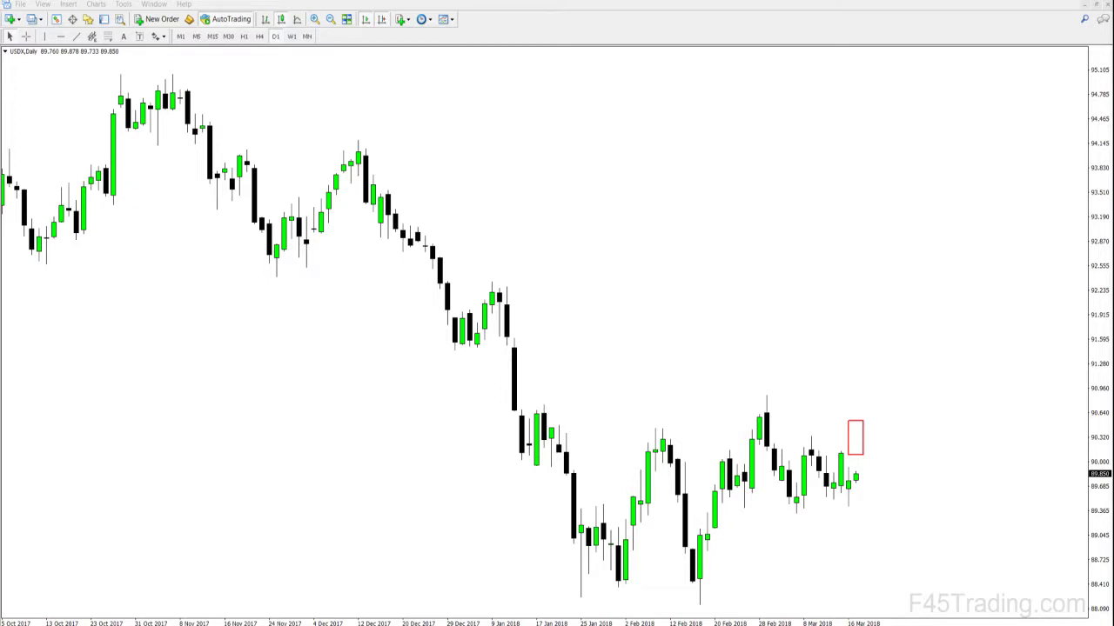
- Place the USDX-JUN18 terminal full-height and widened on the left, with USDX Daily snapped to the right half
drag(0, 10, 435, 82)
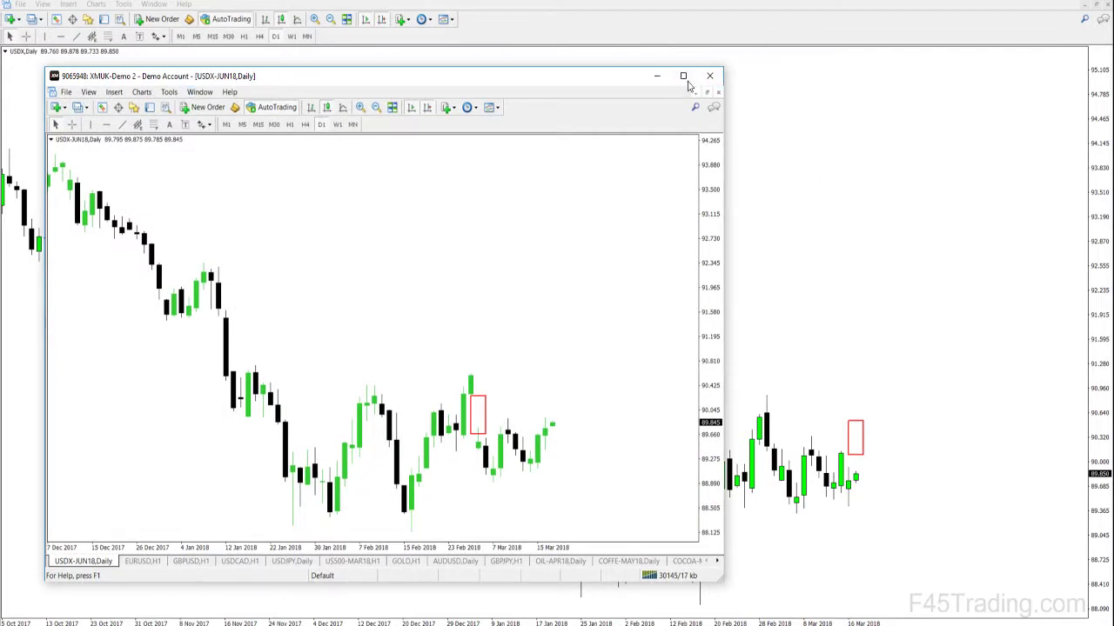
double_click(623, 68)
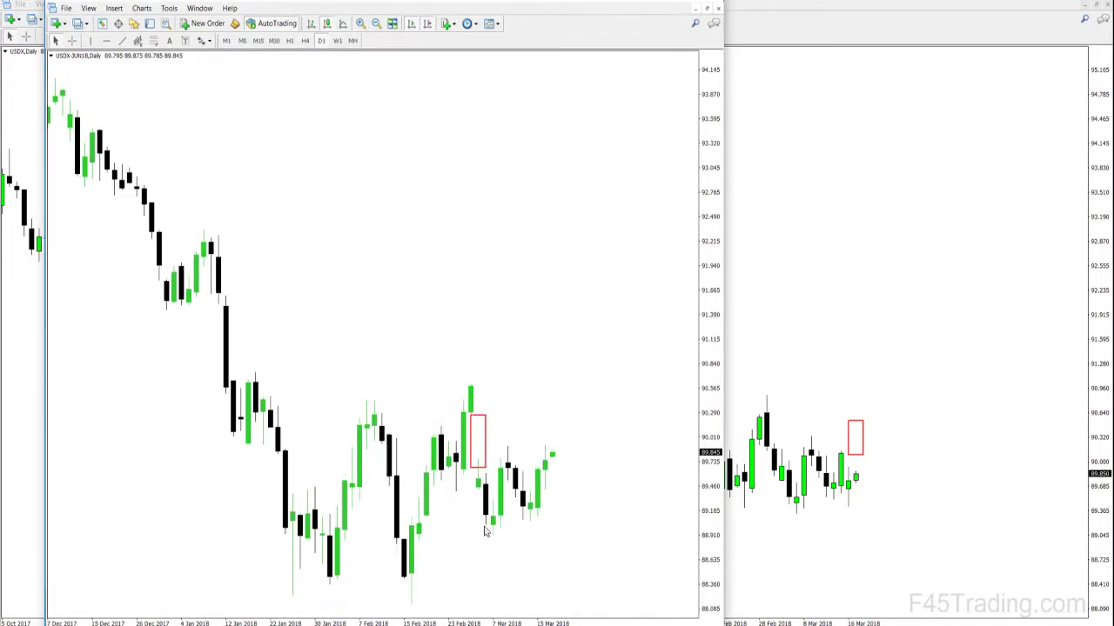
drag(47, 429, 4, 420)
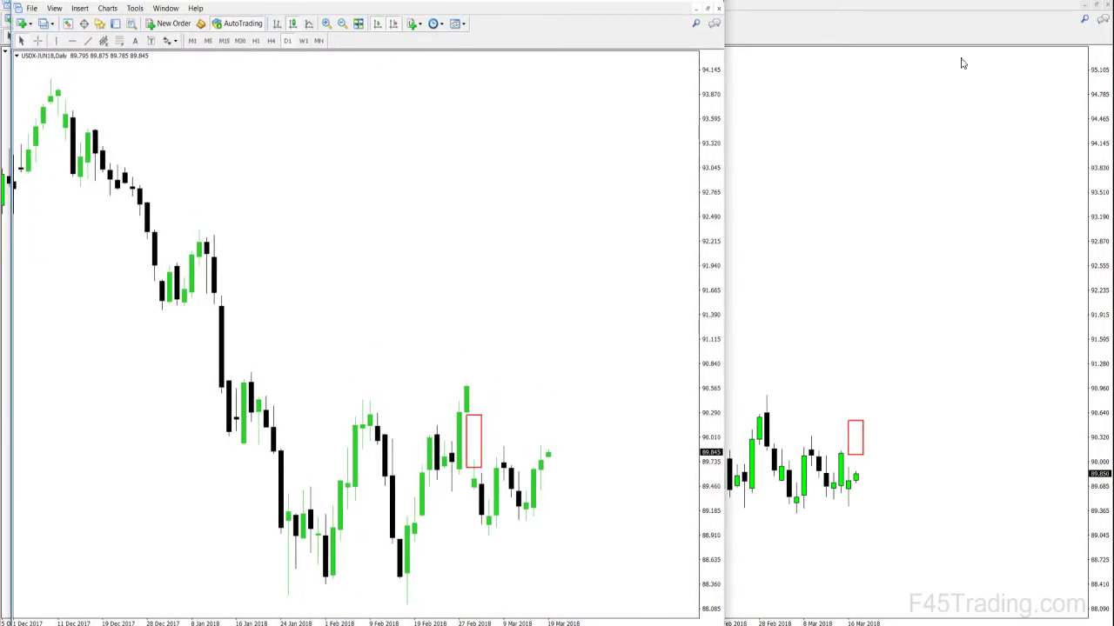
click(833, 289)
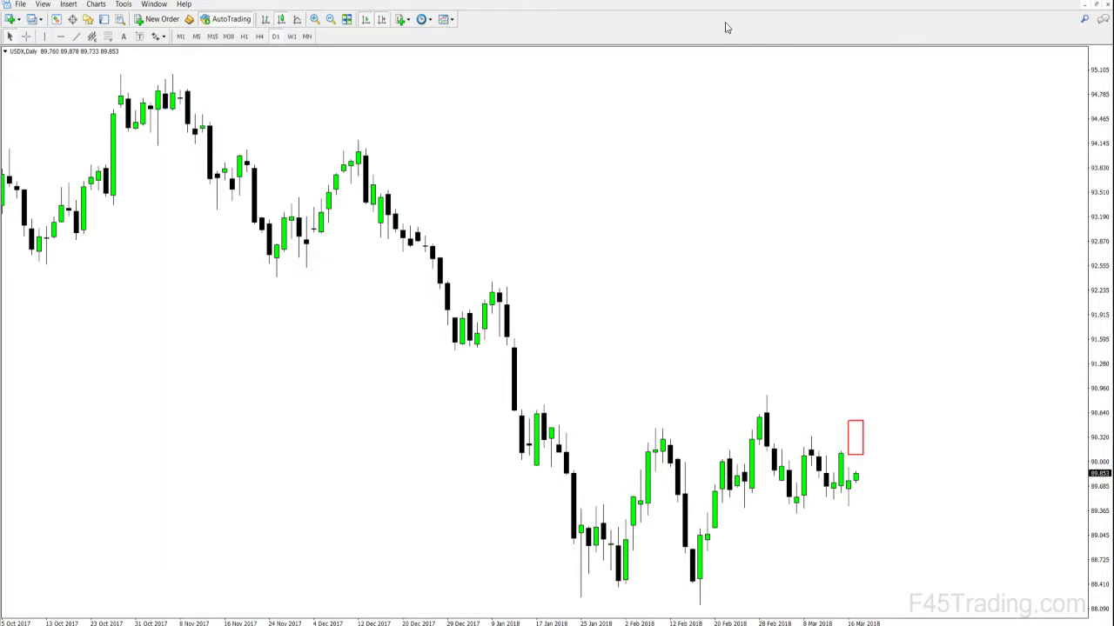
key(super+Right)
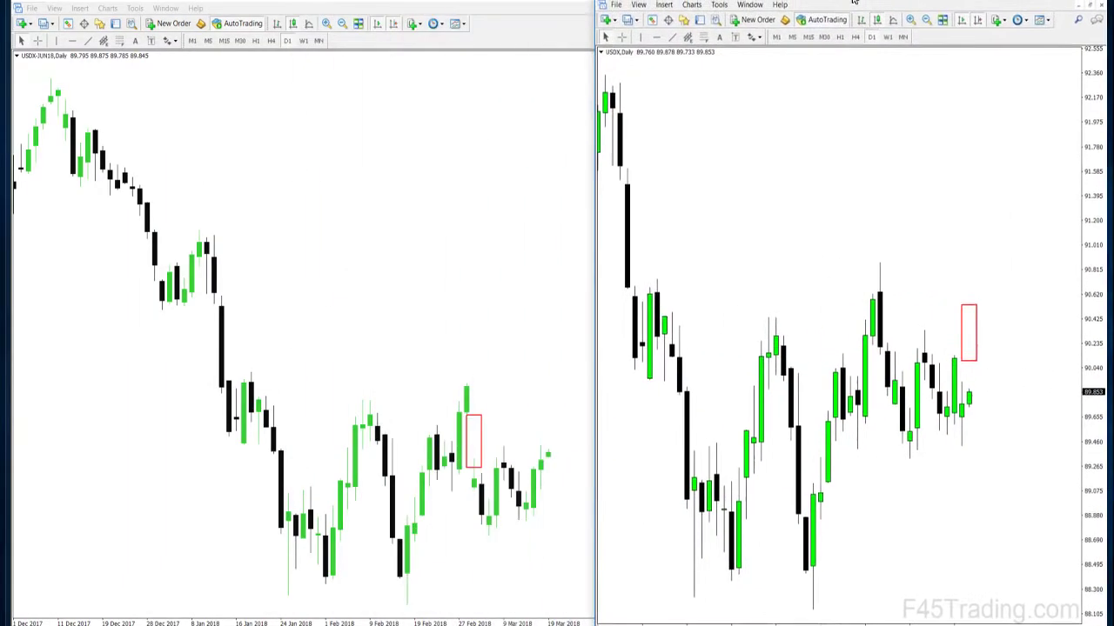
- Narrow the USDX-JUN18 window and copy its red box onto the latest candles
click(535, 3)
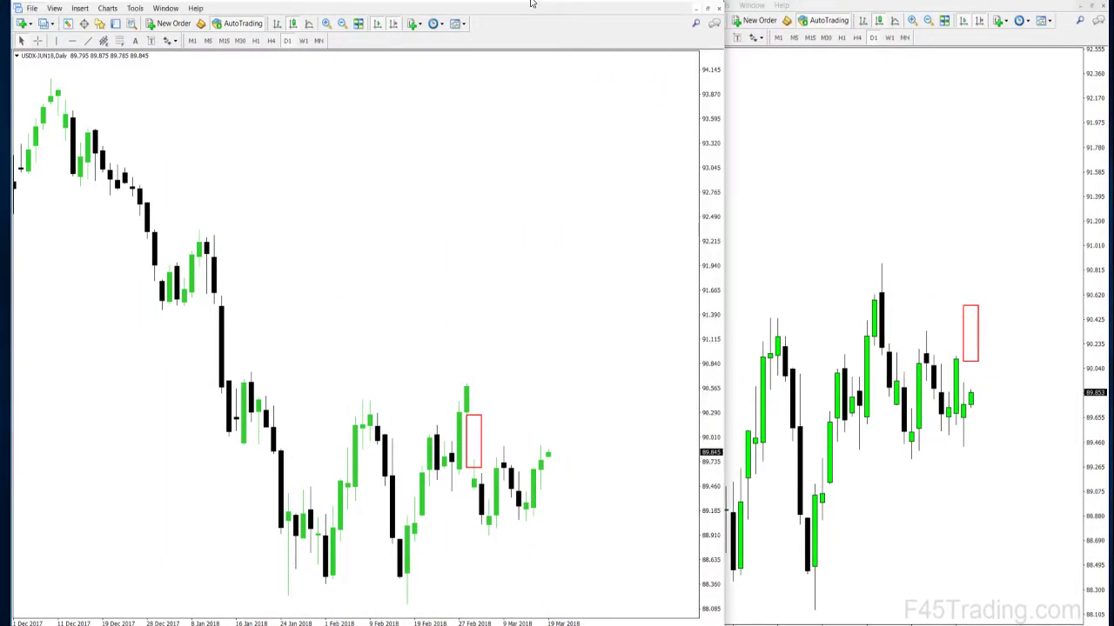
drag(723, 228, 599, 250)
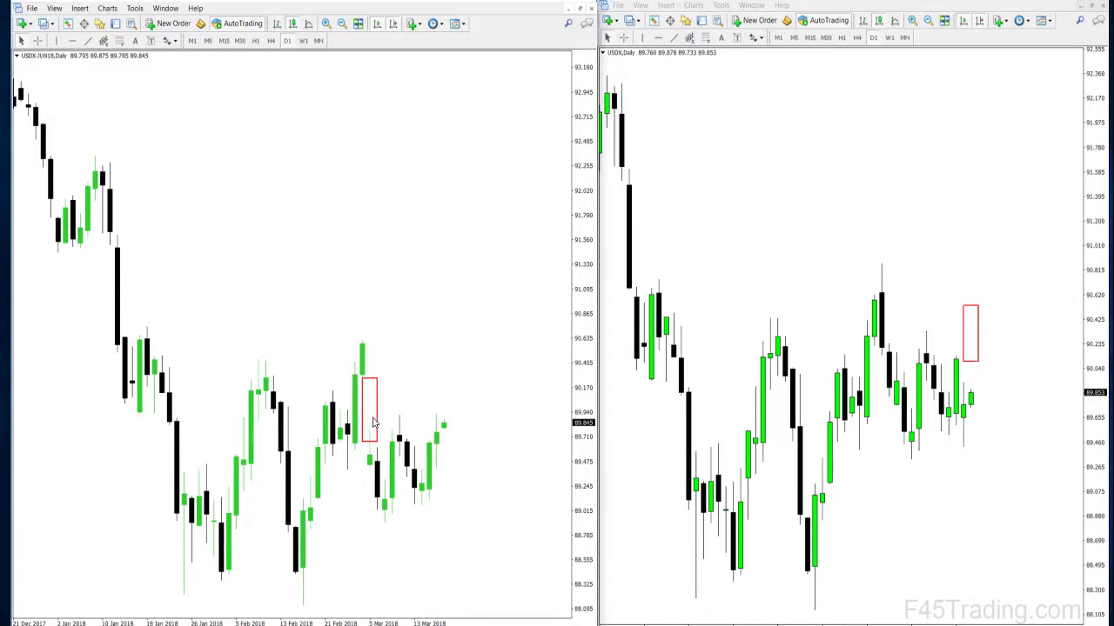
drag(375, 419, 448, 469)
click(38, 41)
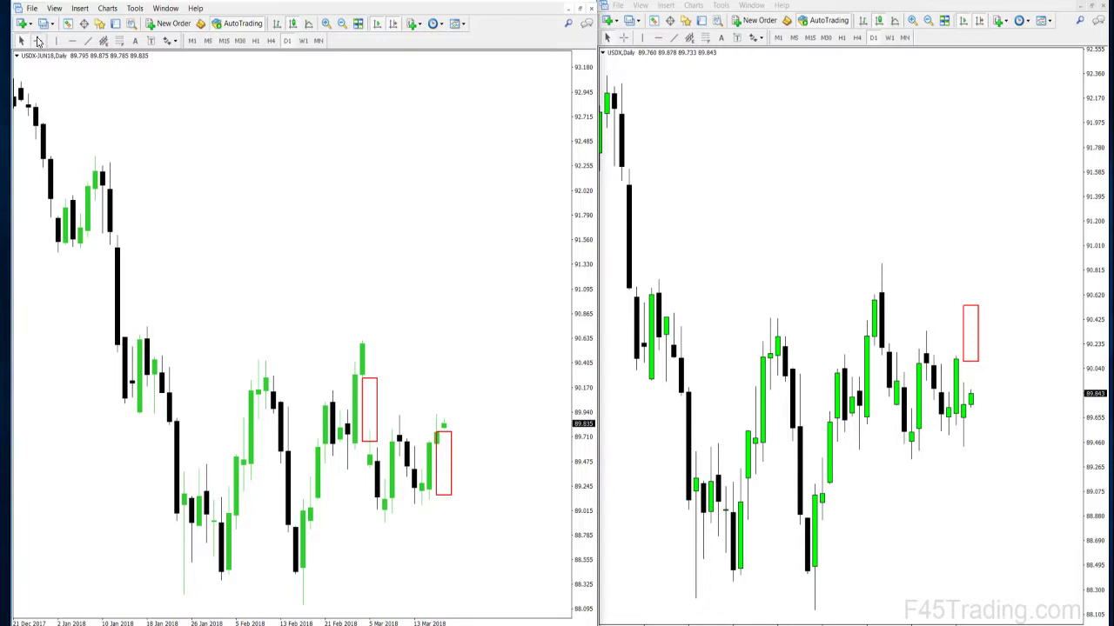
click(622, 38)
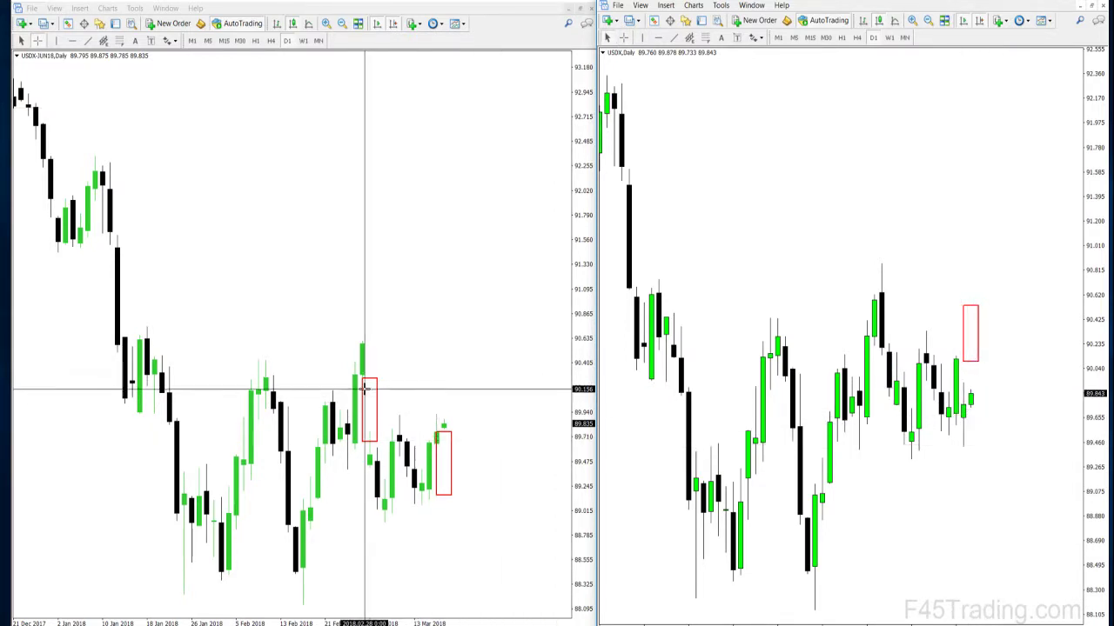
click(399, 382)
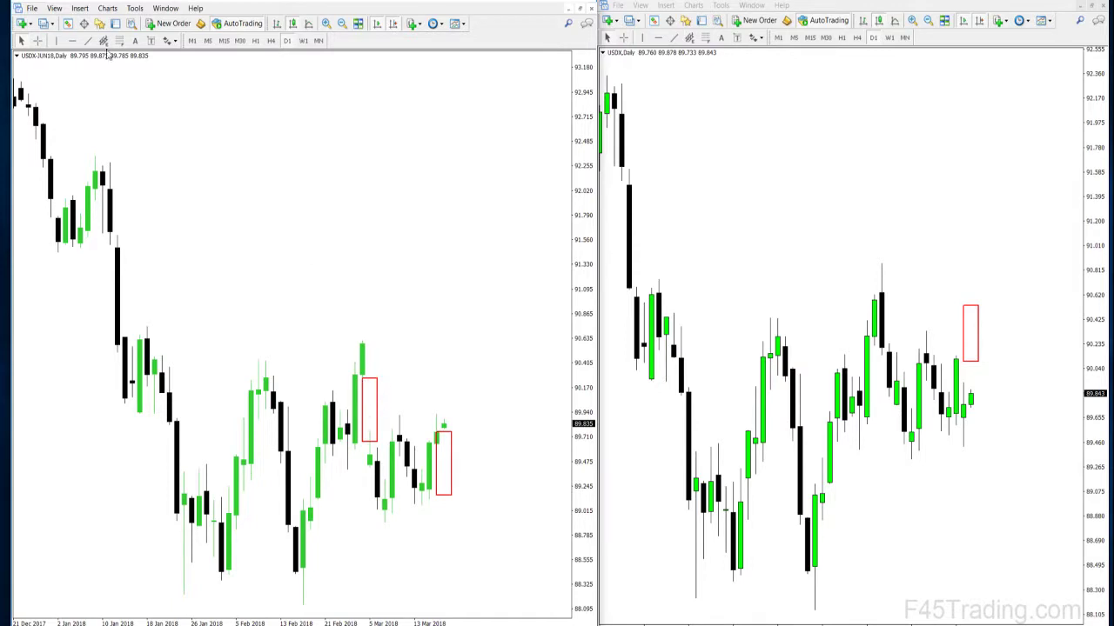
click(37, 41)
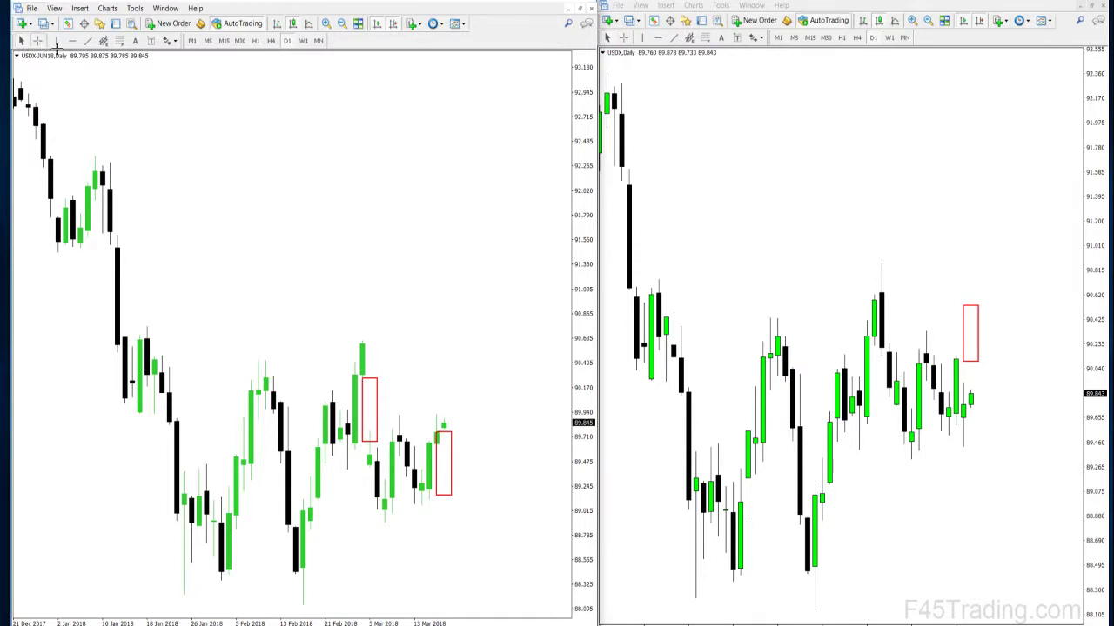
click(369, 233)
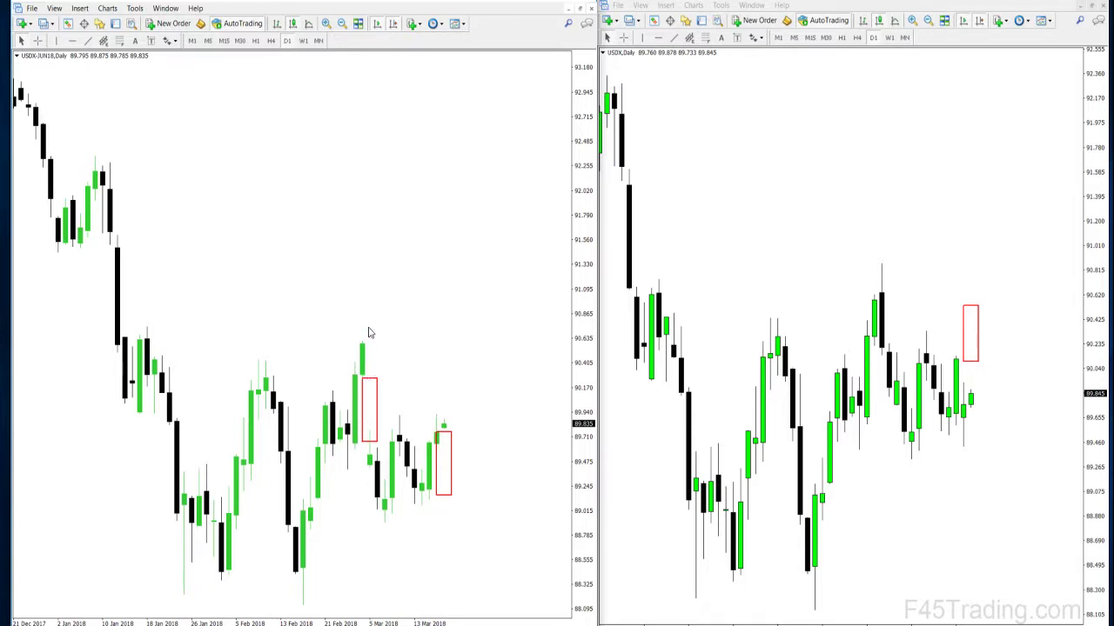
- View the Barchart DXM18 chart maximized, then delete the copied red box from USDX-JUN18
mouse_move(354, 379)
key(alt+Tab)
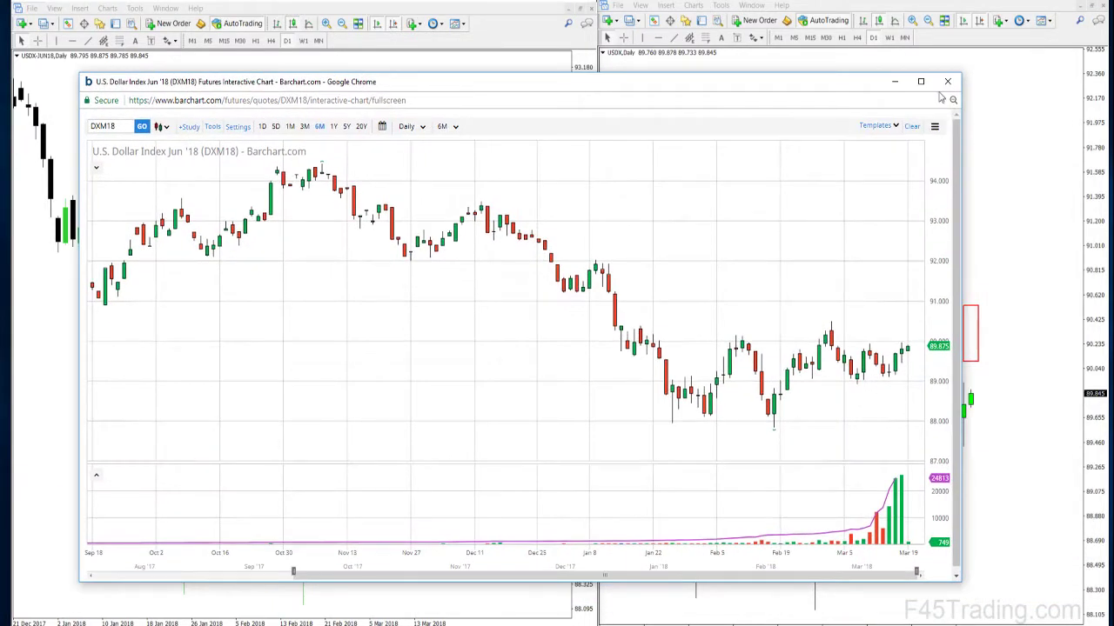
click(921, 83)
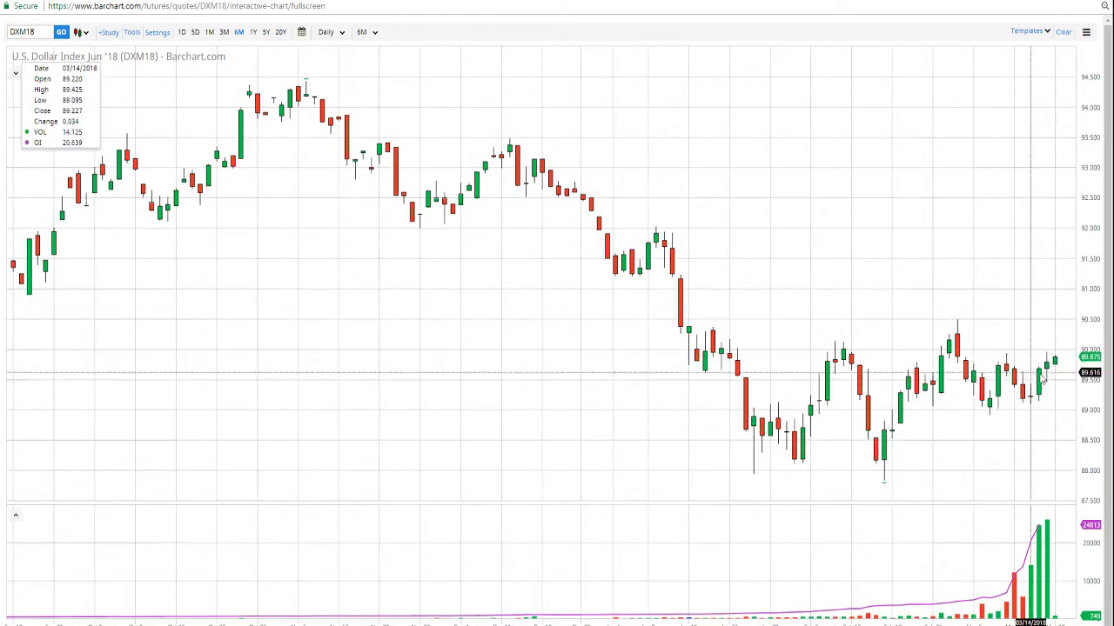
click(952, 5)
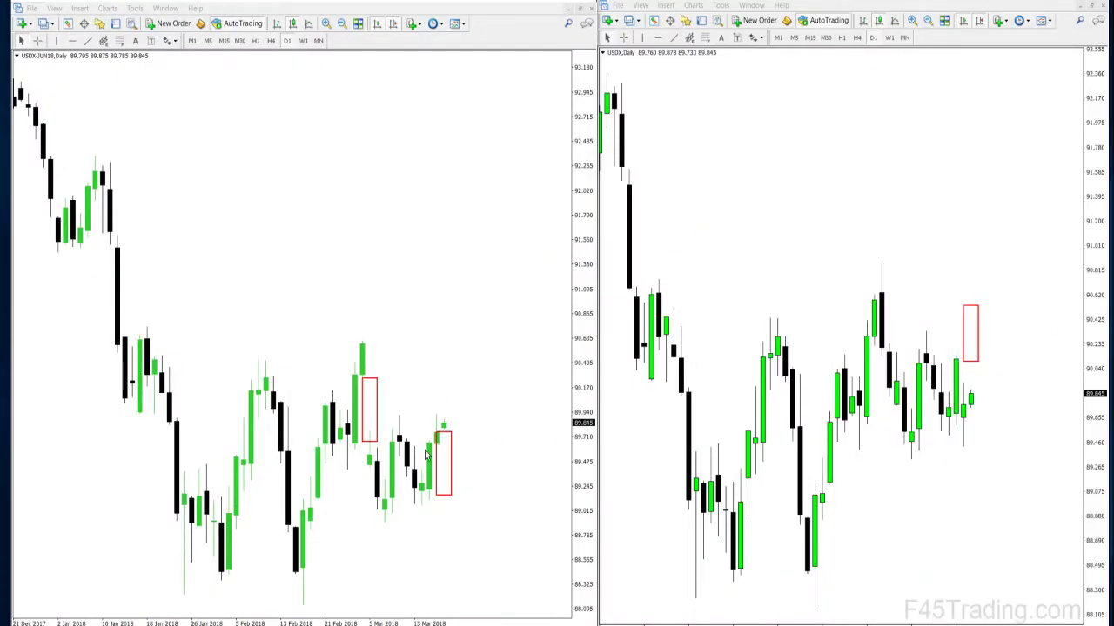
click(426, 454)
key(Delete)
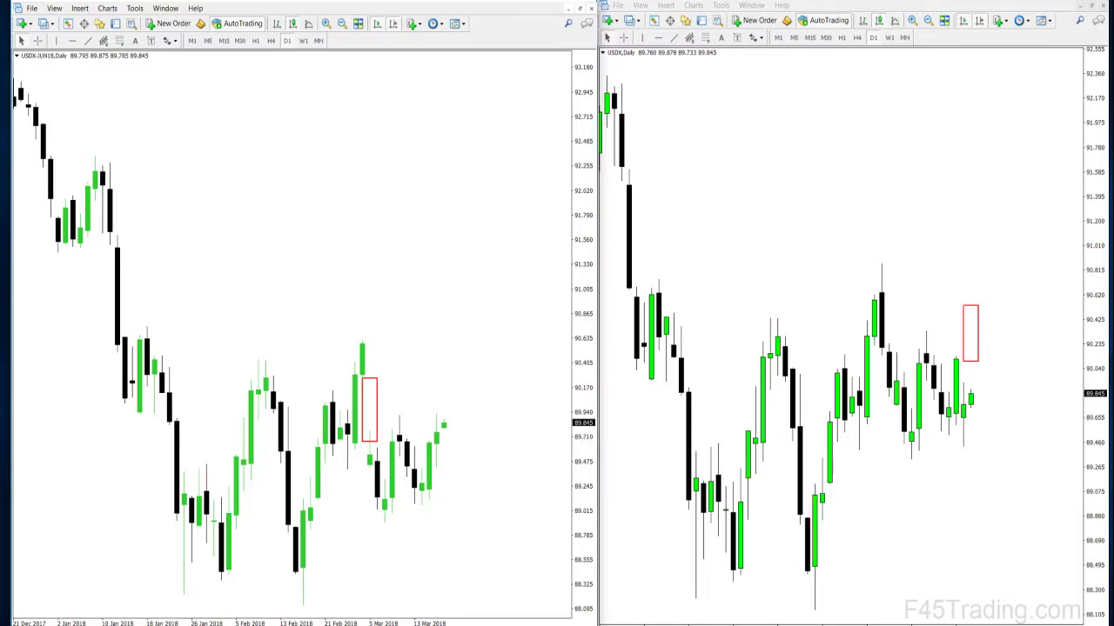
- Drag the Barchart DXM18 chart over the MT4 charts, then move it aside
drag(1113, 165, 473, 149)
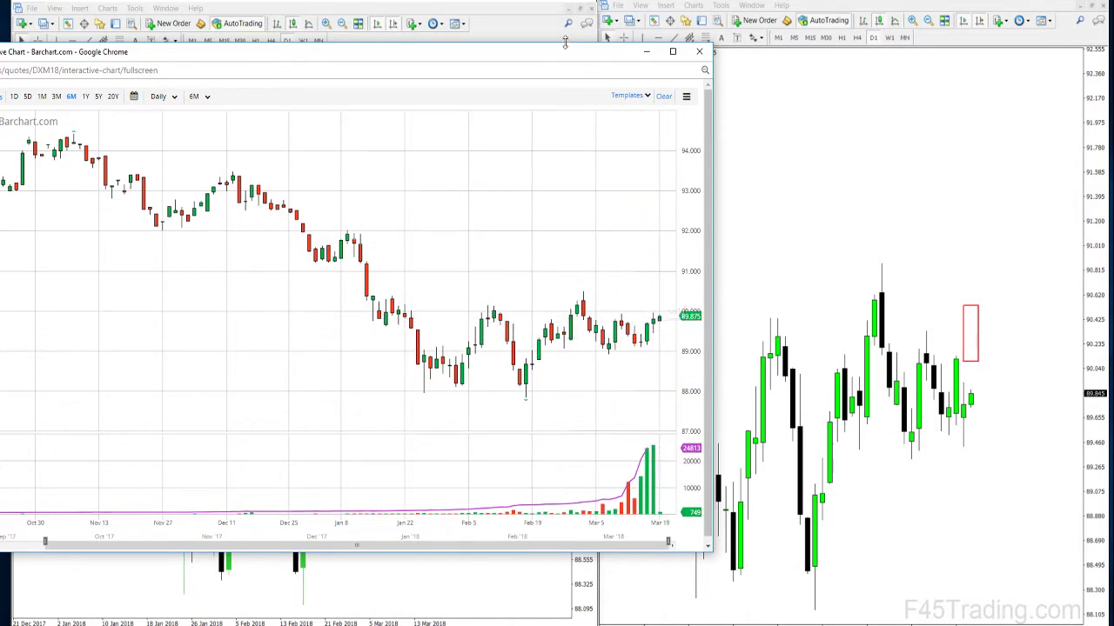
drag(562, 54, 1112, 23)
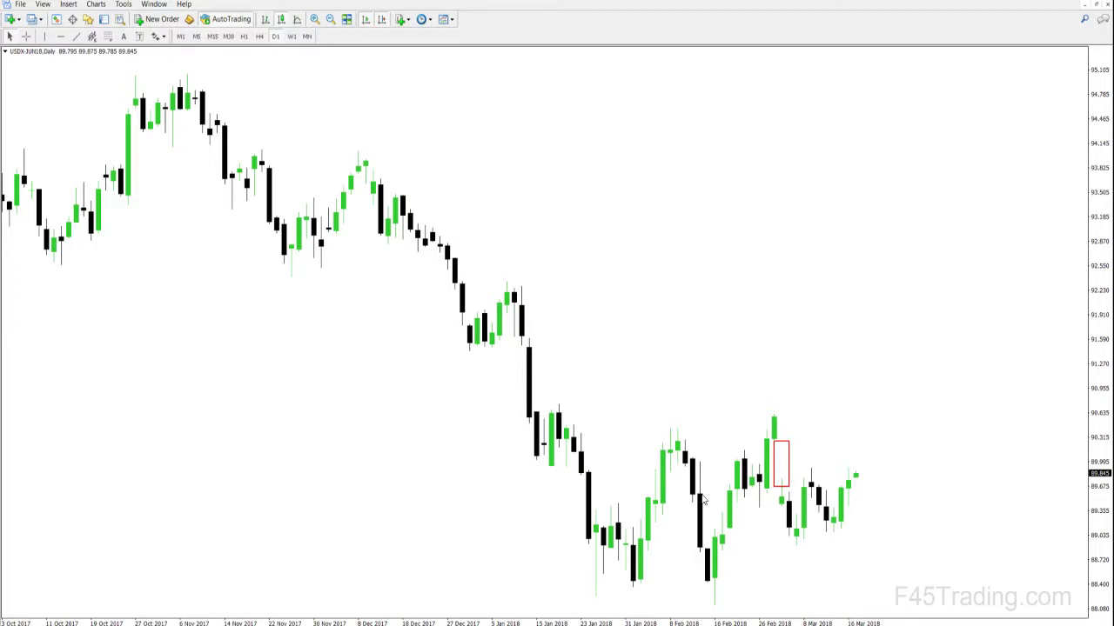
- Resize the red box to enclose the late-February to mid-March candles and the March lows
double_click(787, 466)
drag(789, 488, 870, 466)
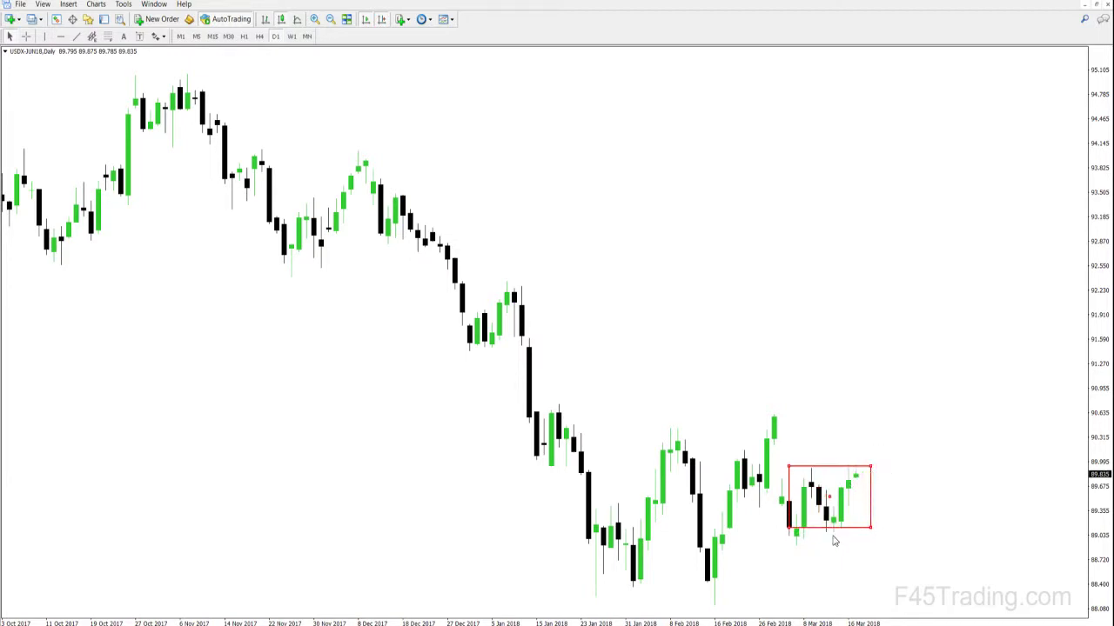
drag(787, 527, 781, 539)
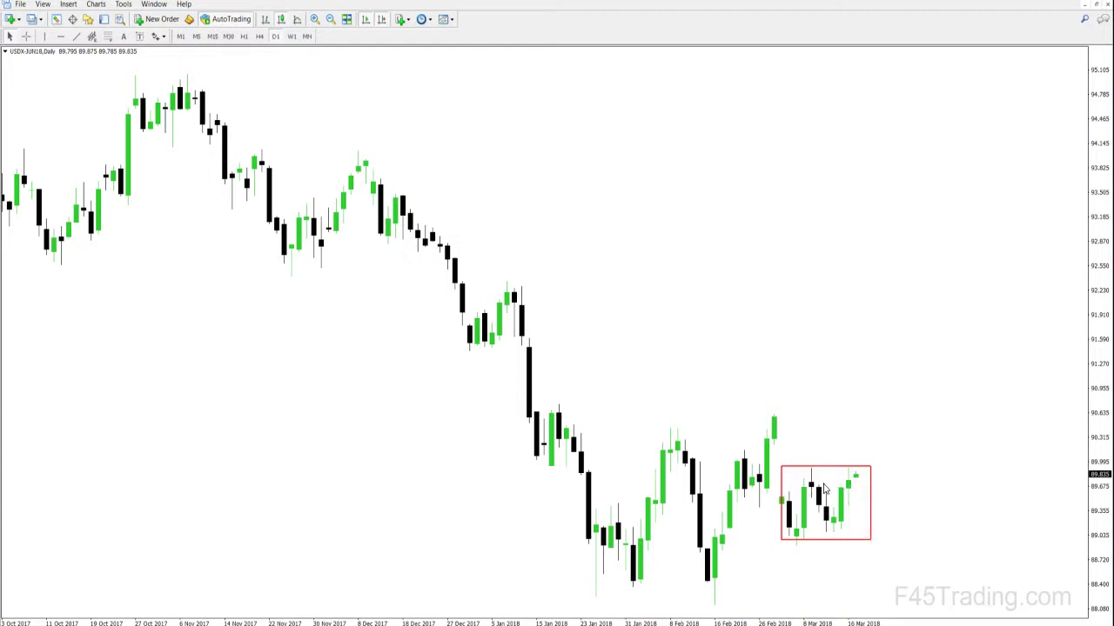
mouse_move(811, 489)
key(alt+Tab)
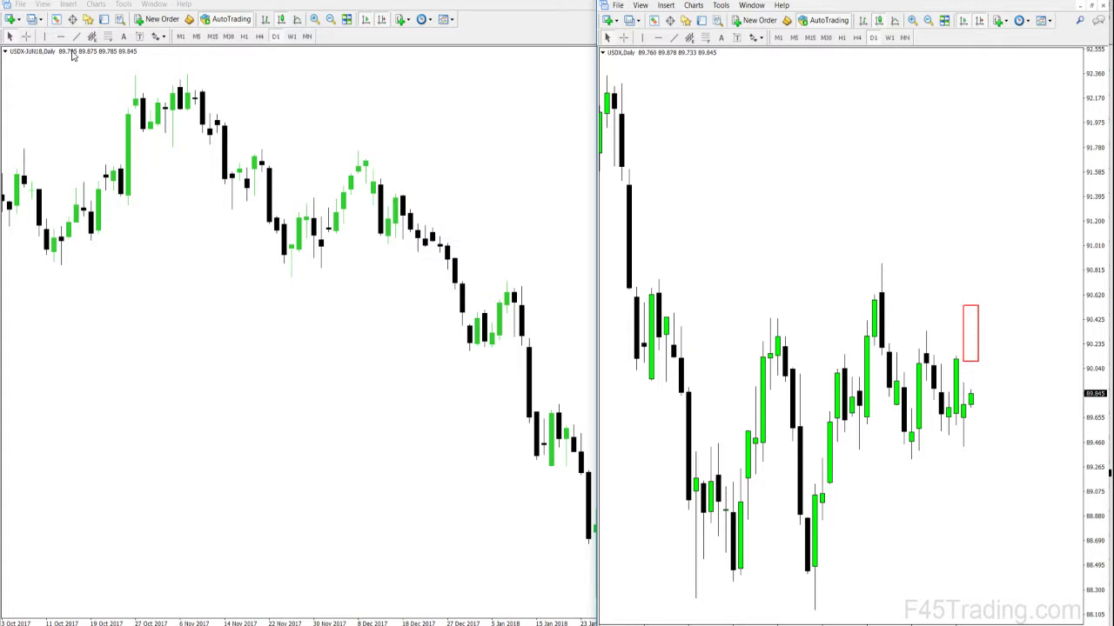
click(426, 161)
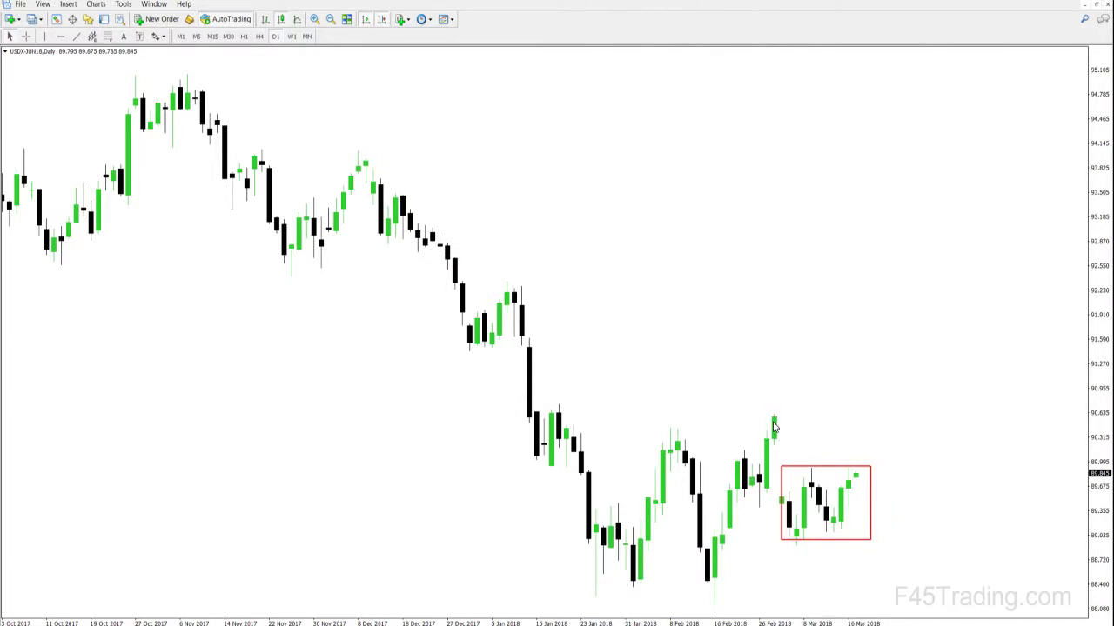
key(alt+Tab)
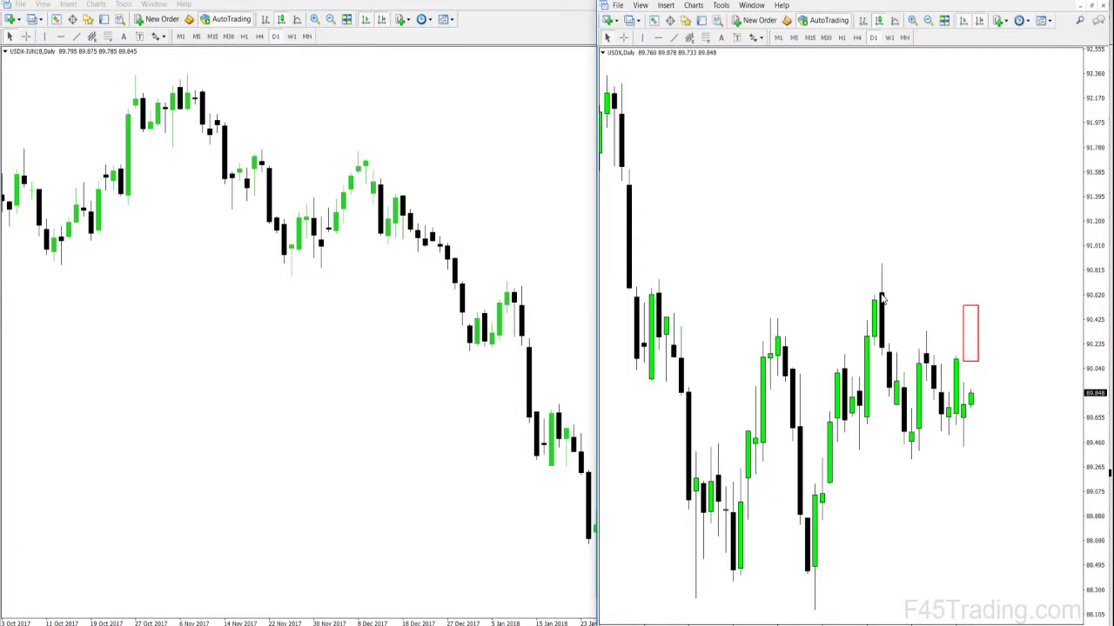
- Add a right price label at 90.875 above the red box on the USDX chart
click(666, 5)
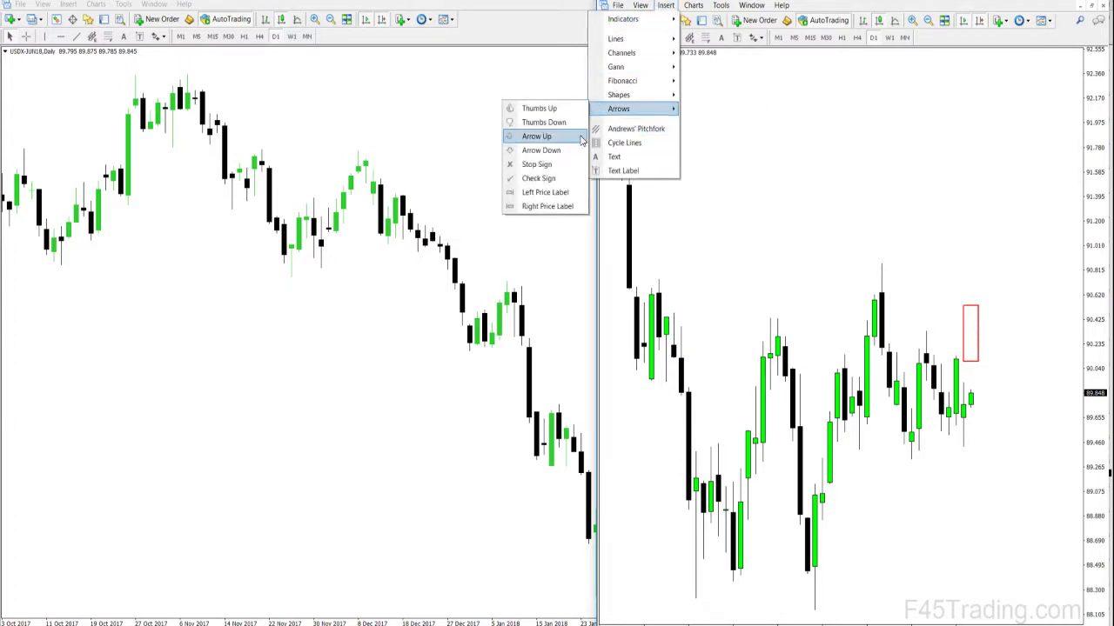
mouse_move(635, 110)
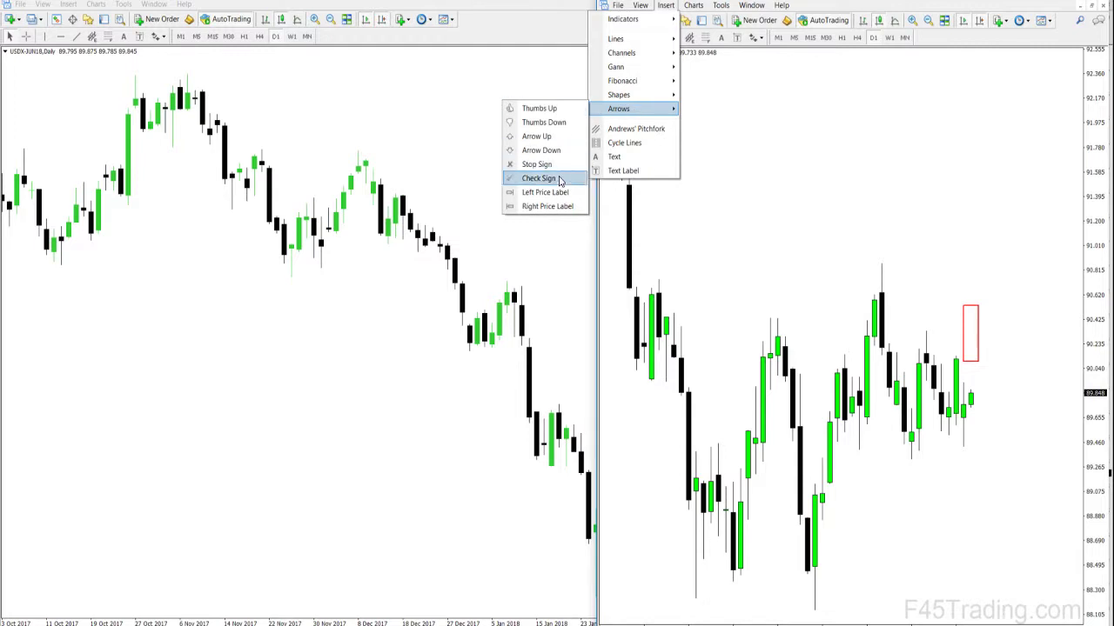
click(557, 206)
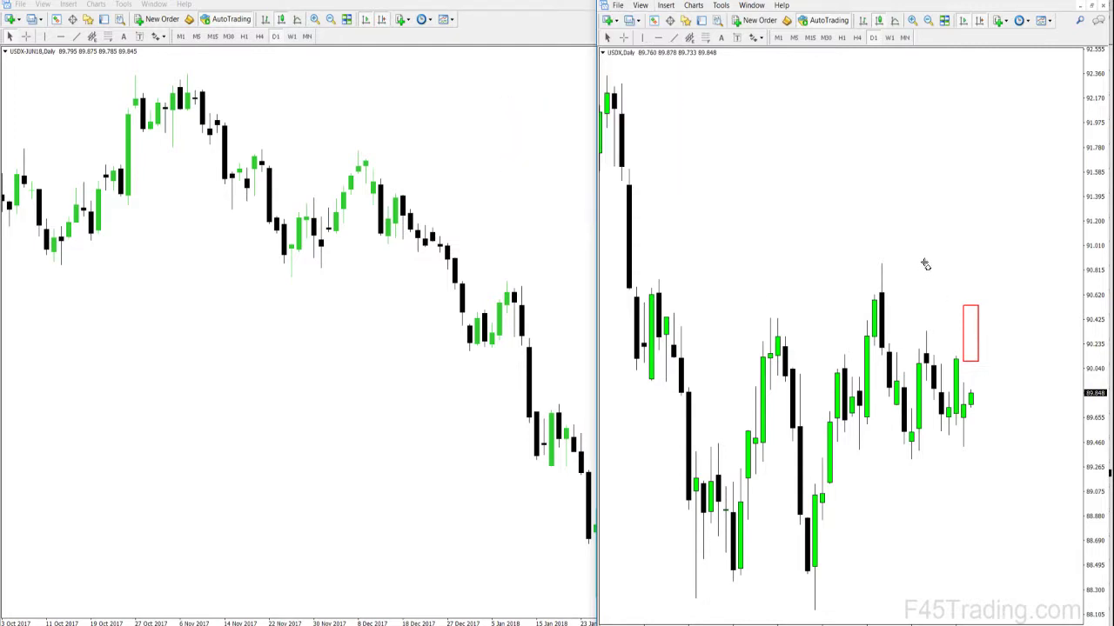
click(997, 263)
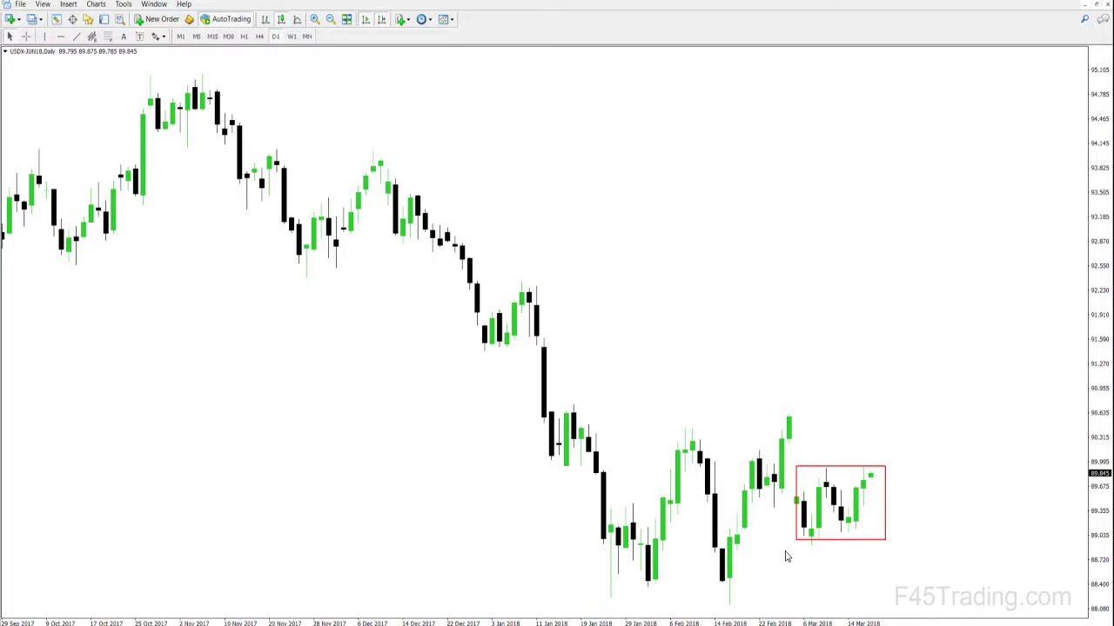
- Place a right price label just below the red box near 88.9
click(70, 4)
mouse_move(79, 108)
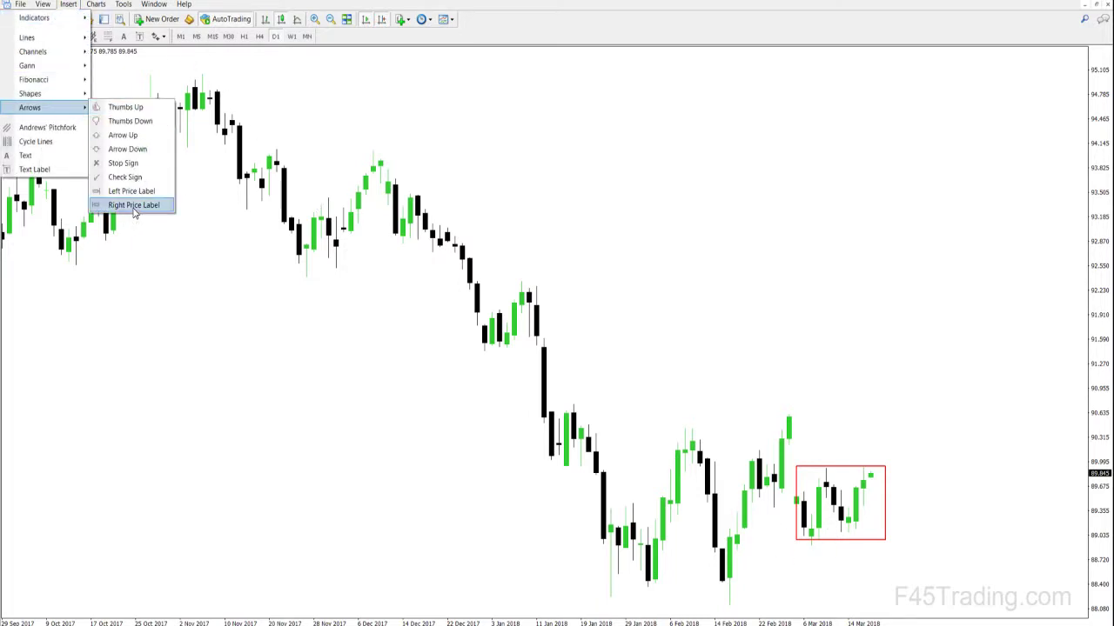
click(134, 206)
click(907, 542)
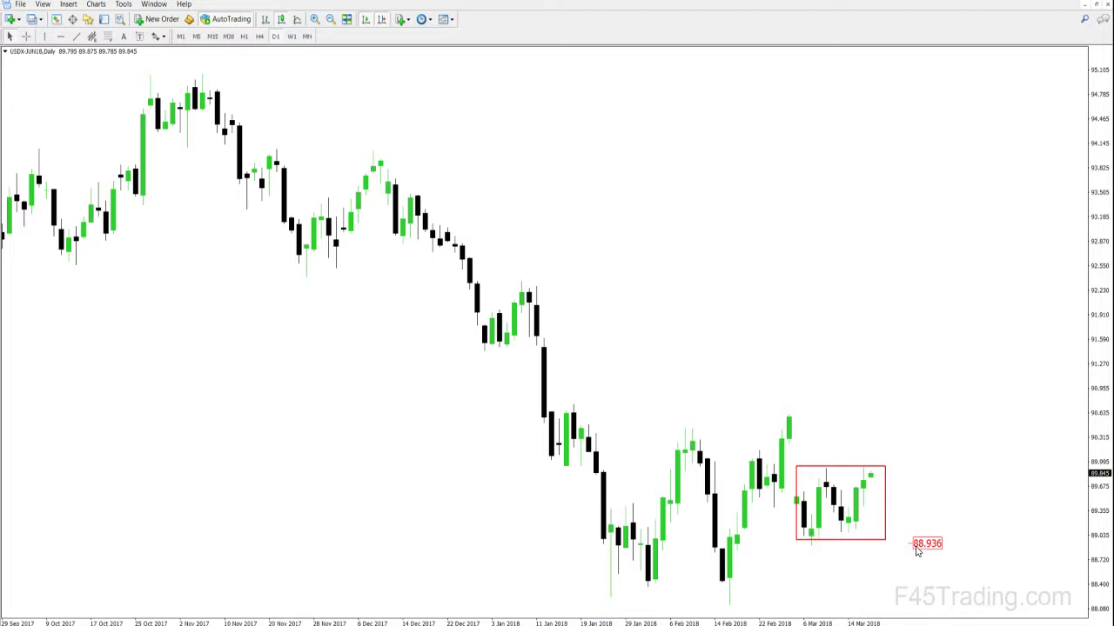
drag(912, 544, 914, 549)
- Set the price label's value to exactly 88.900 in its properties
right_click(914, 549)
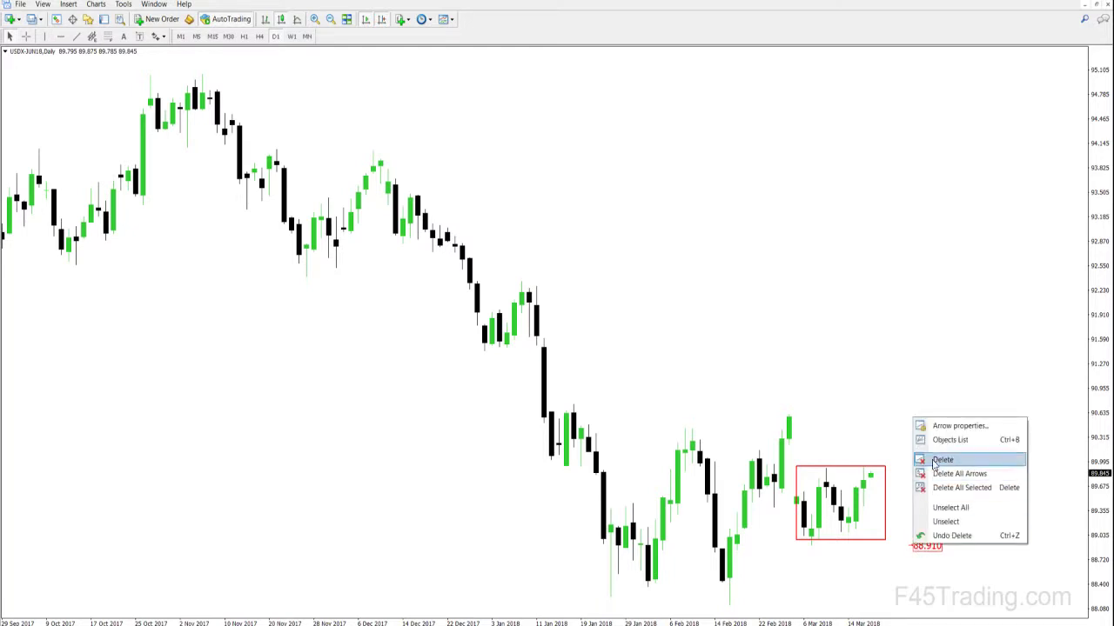
click(948, 428)
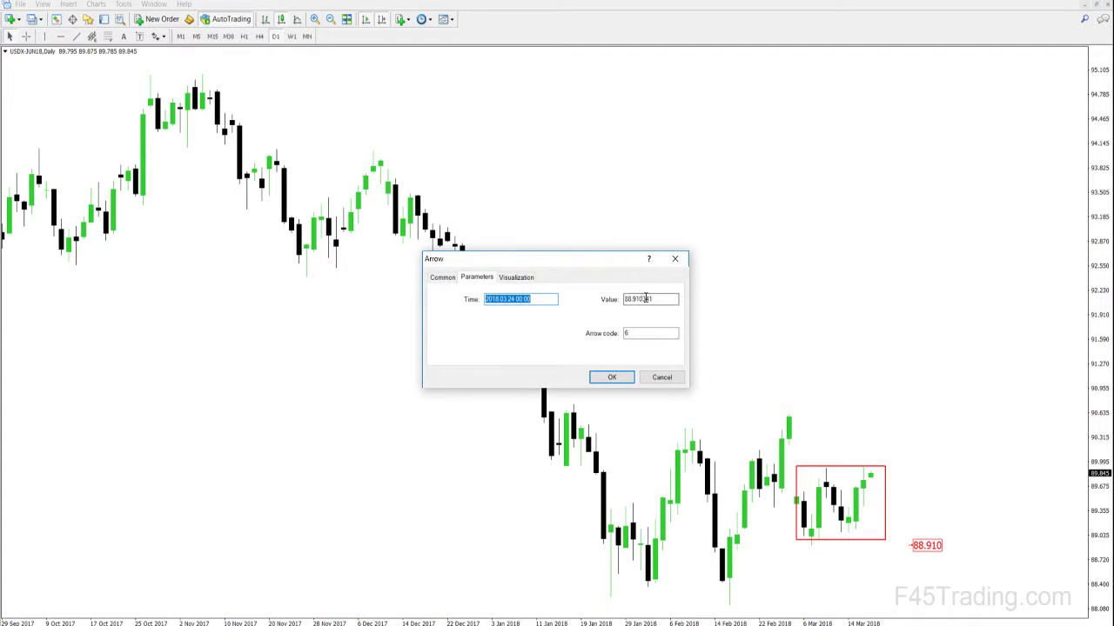
drag(657, 298, 642, 298)
text(00)
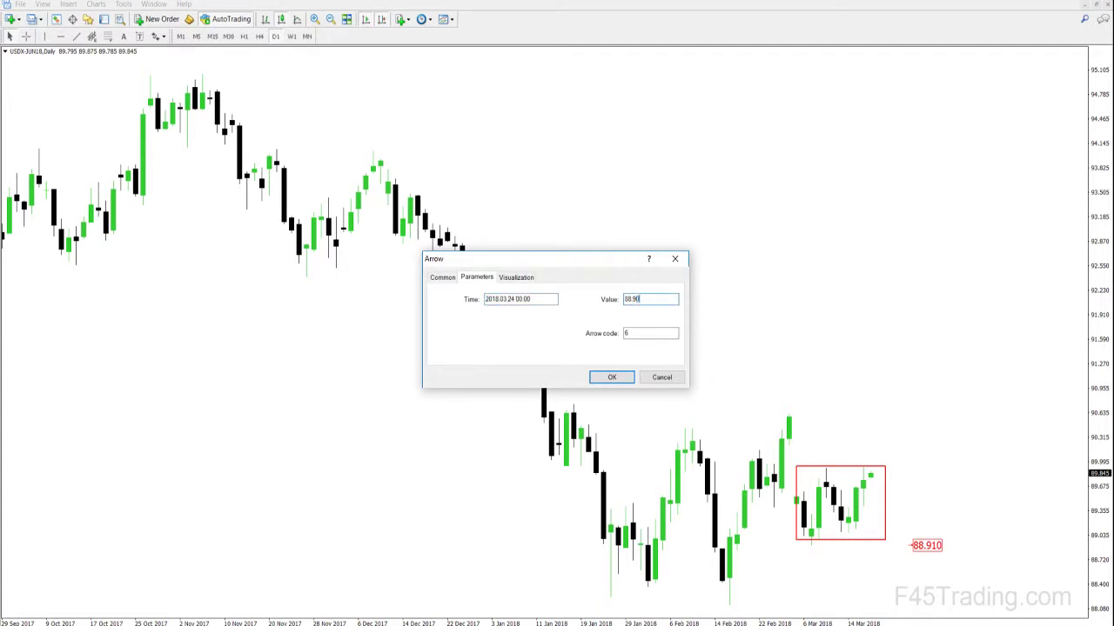
key(Return)
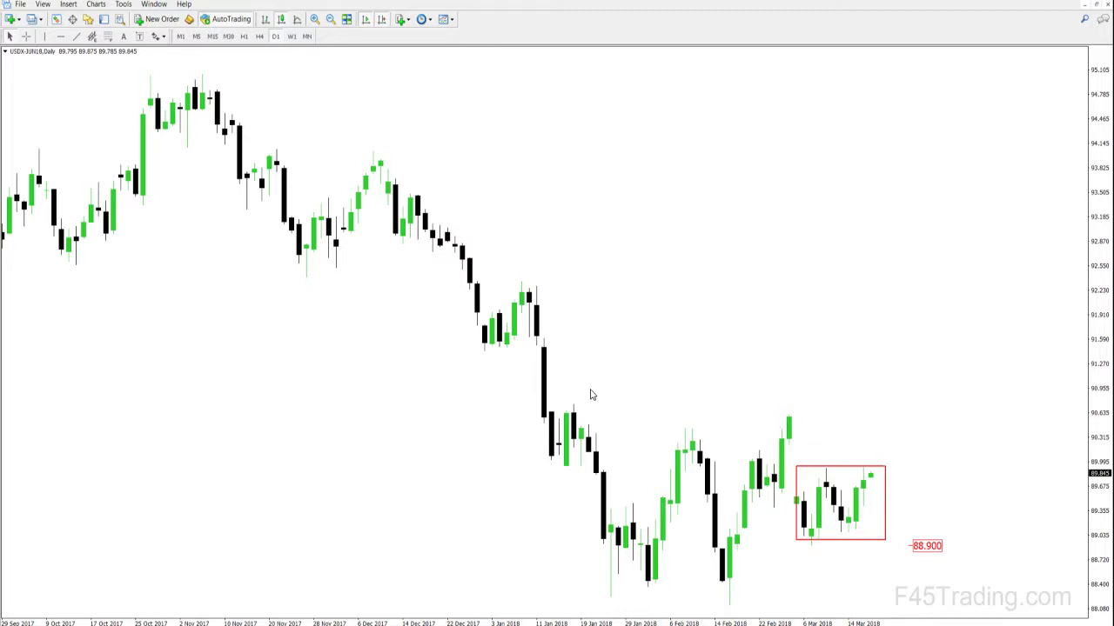
- Draw a horizontal line at about 91.5 through the early-January lows, then return to the second USDX window
click(61, 36)
click(552, 349)
drag(552, 350, 561, 346)
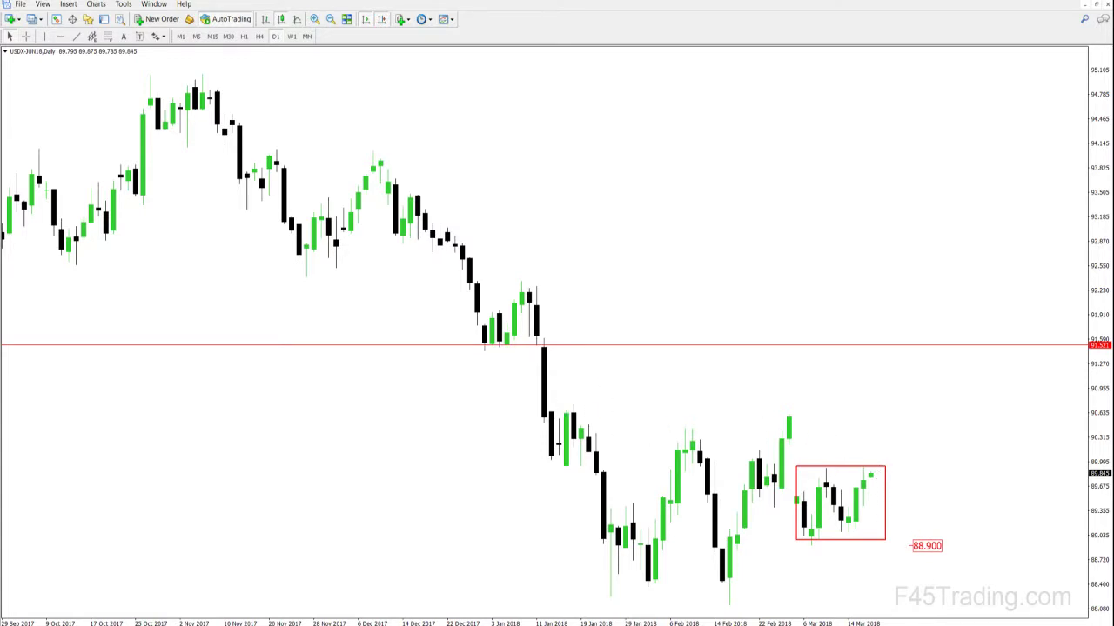
key(alt+Tab)
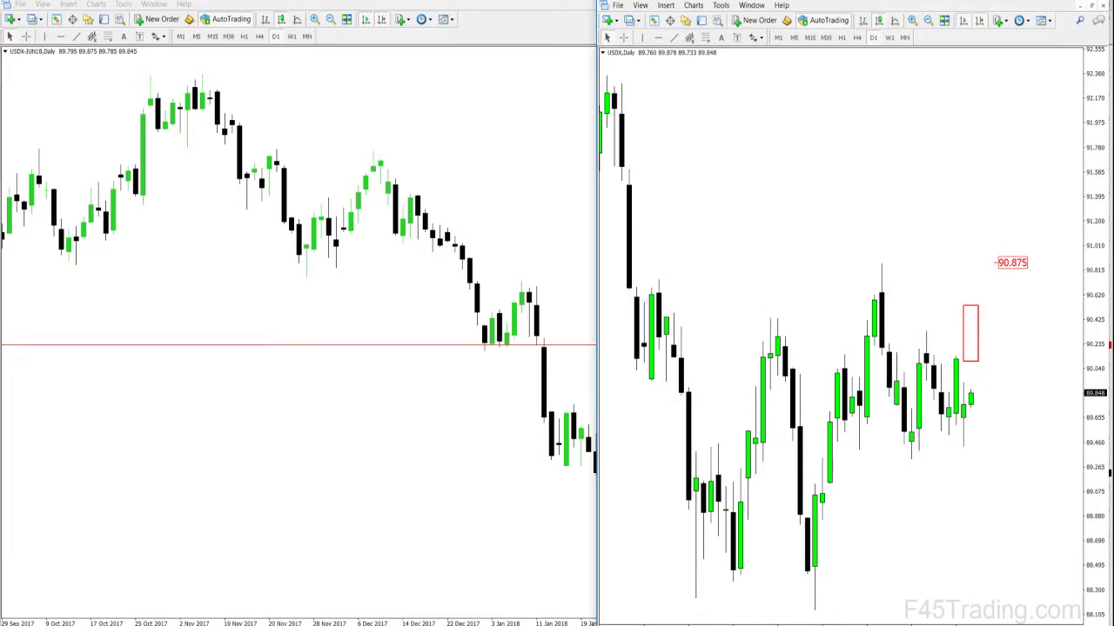
- Zoom out the right USDX chart and copy the price label up to 91.592
click(928, 20)
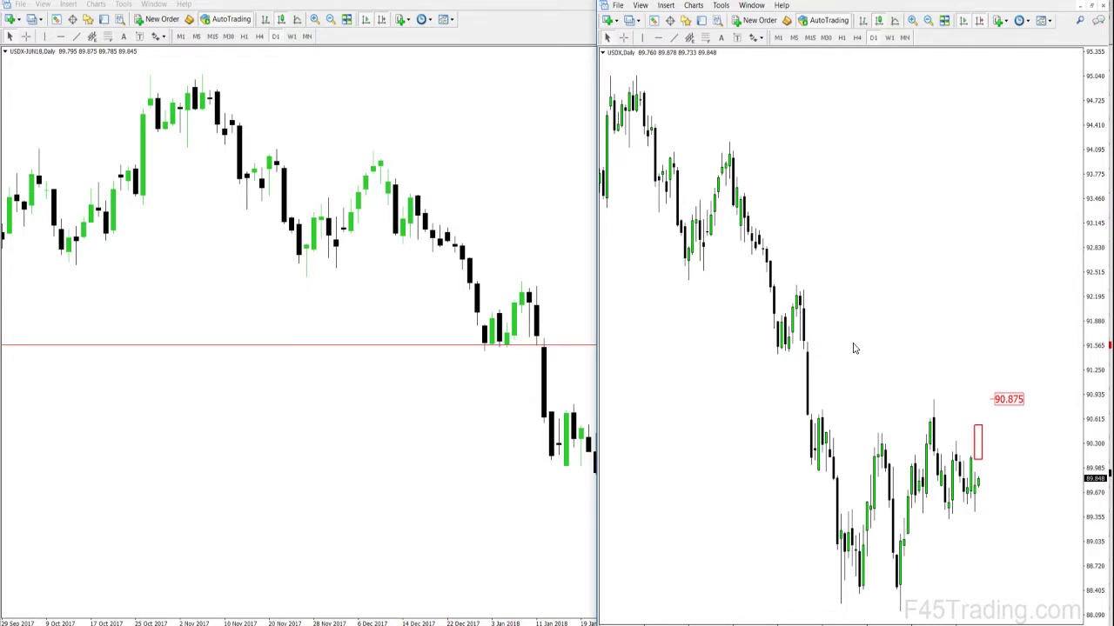
click(996, 400)
click(523, 449)
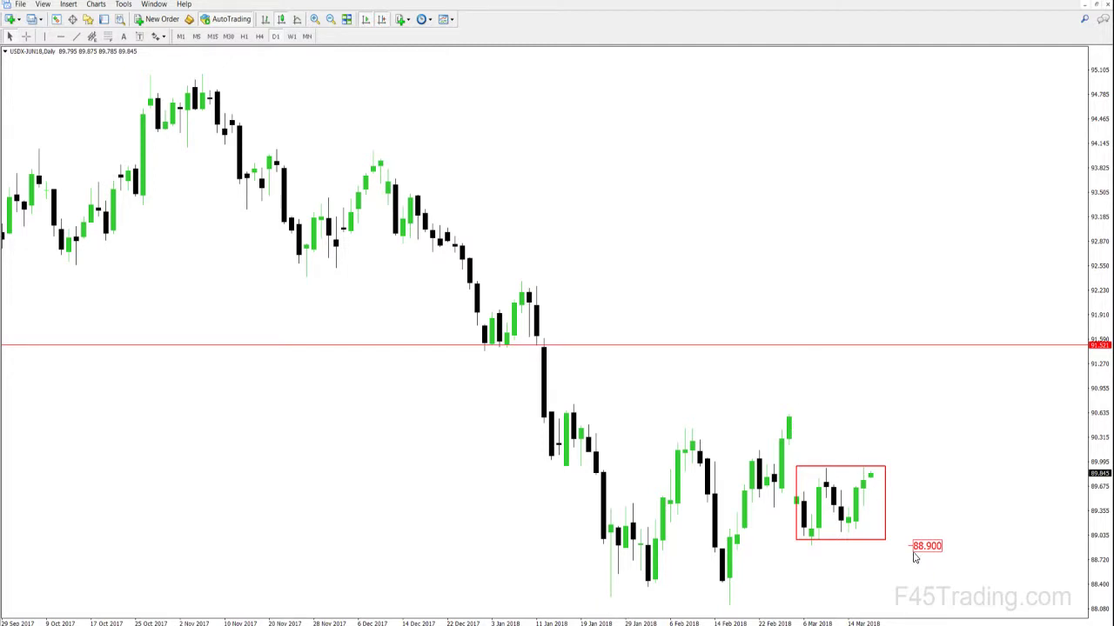
- Copy the 88.900 price label up to about 90.95 above the box
drag(912, 551, 912, 392)
key(alt+Tab)
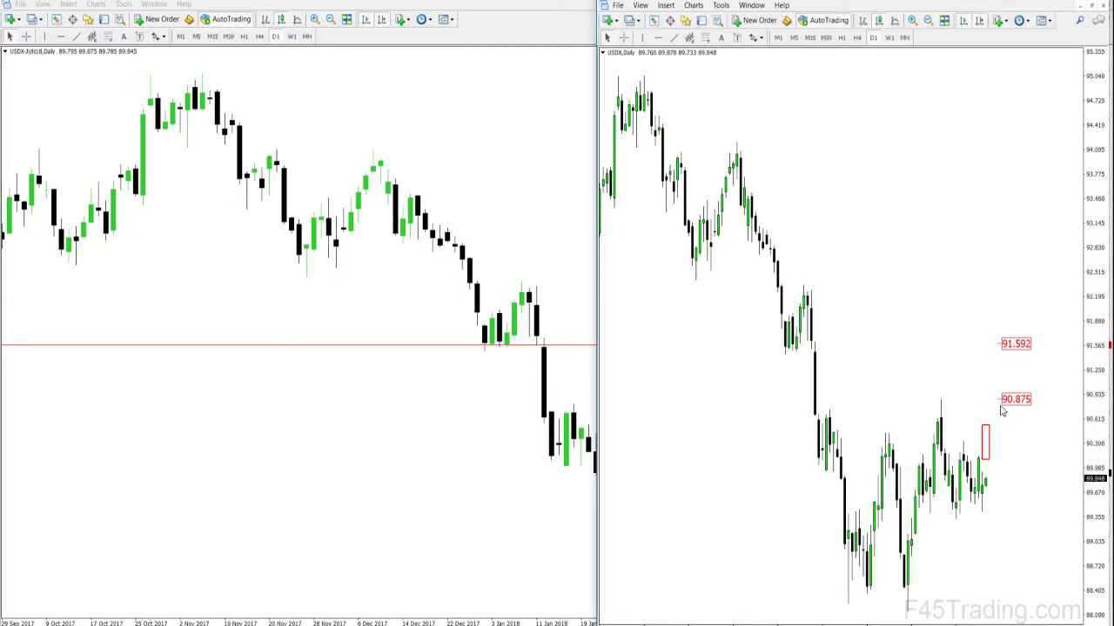
click(474, 452)
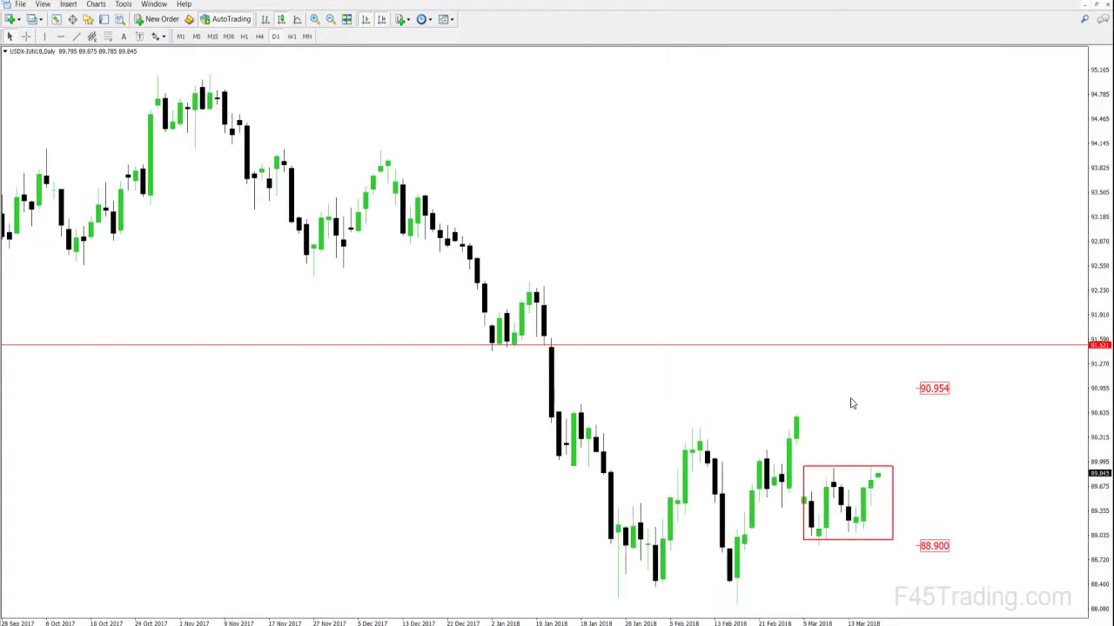
- Set the copied label's price value to exactly 90.870
right_click(917, 394)
click(944, 397)
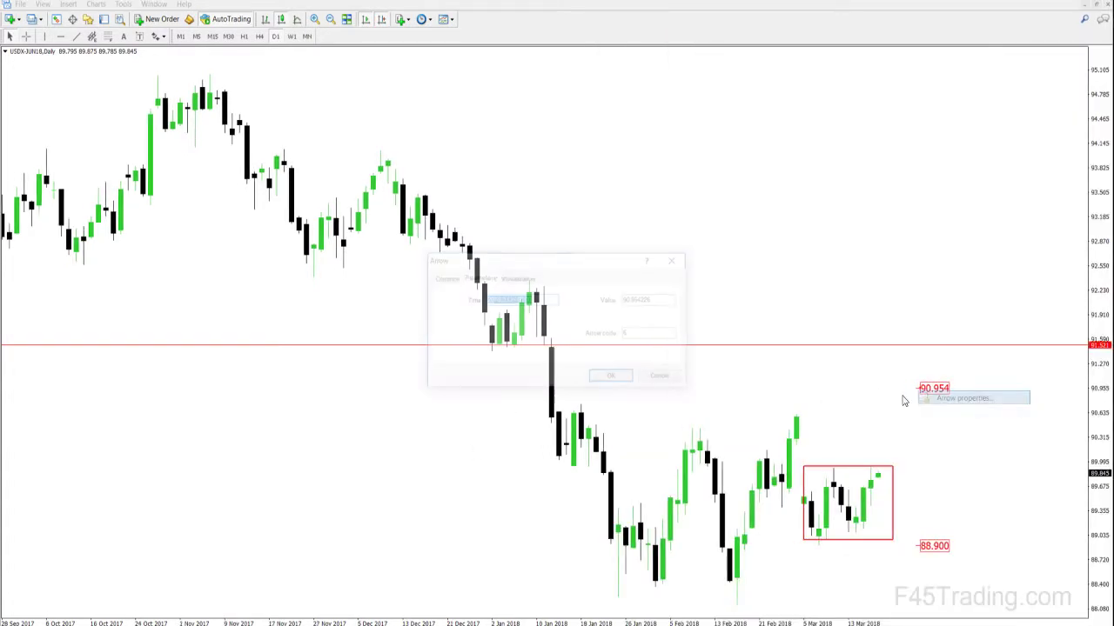
click(661, 299)
drag(661, 299, 637, 297)
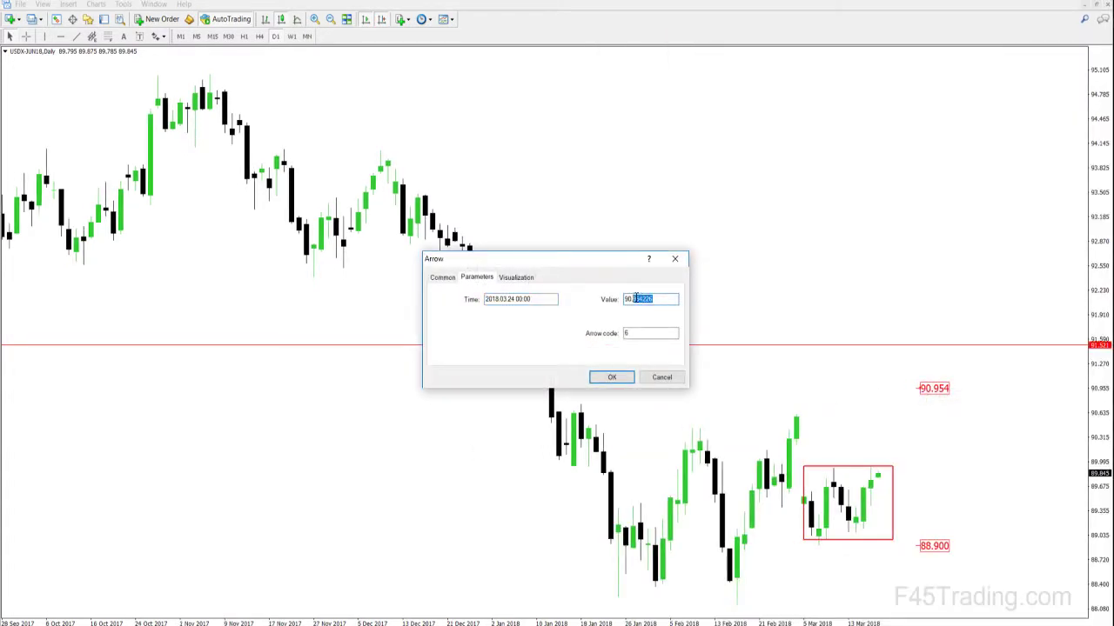
text(870)
key(Return)
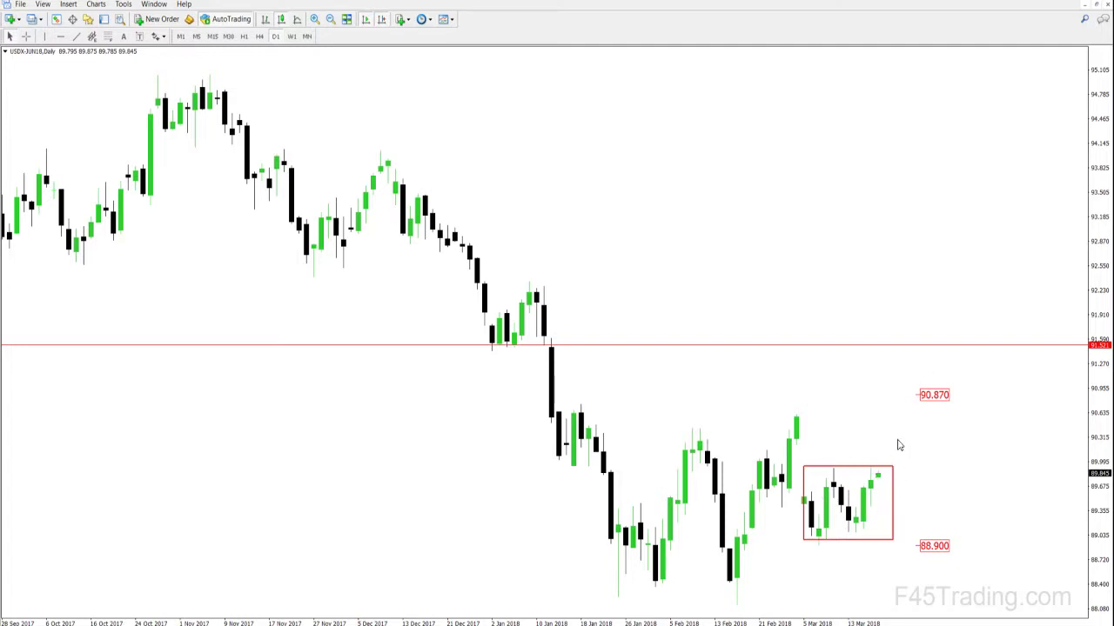
- Draw three trend-line legs from the last USDX candle: up, down, then up past 90.870
click(77, 36)
drag(885, 456, 886, 432)
click(76, 36)
drag(886, 432, 899, 473)
click(76, 35)
drag(900, 473, 923, 381)
- Scroll the finished USDX chart, dismiss its context menu, and switch to the GBPUSD chart window
scroll(884, 441, down, 1)
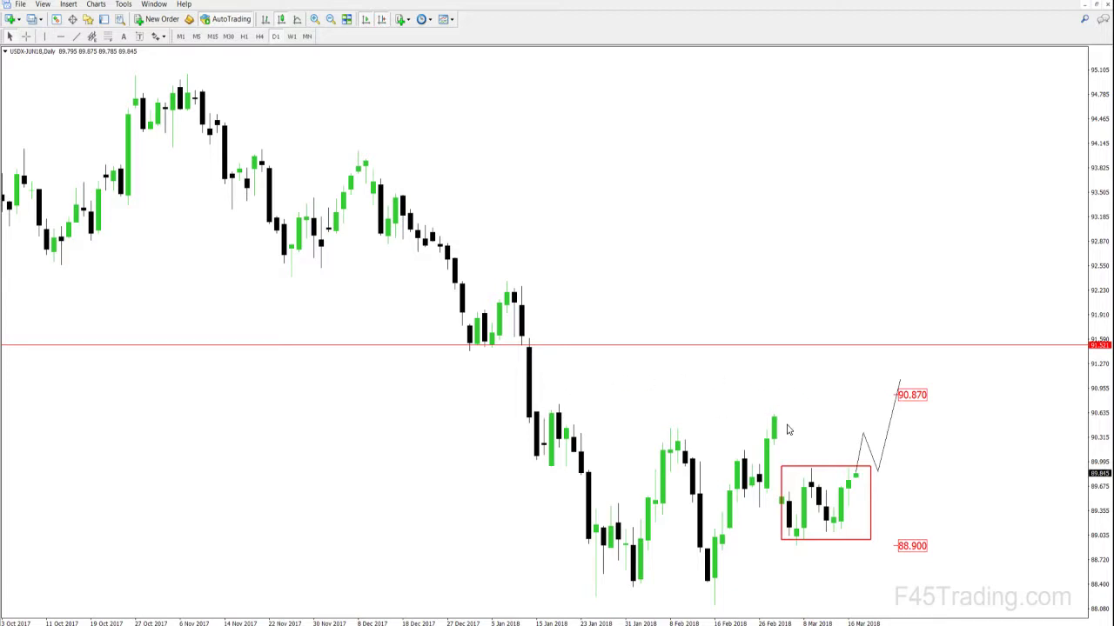
right_click(900, 510)
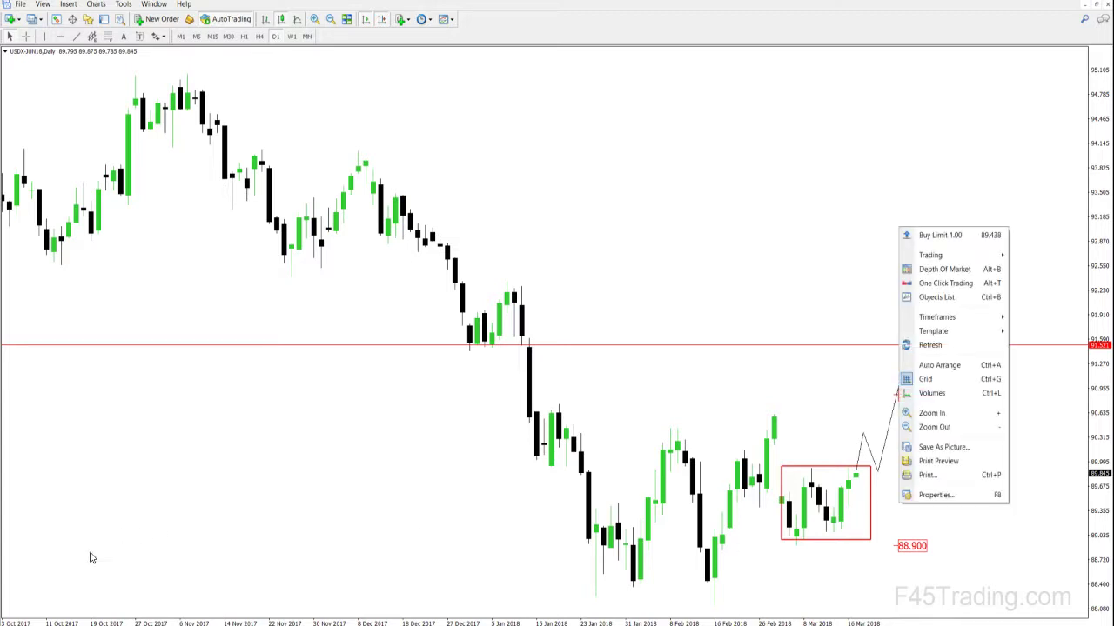
click(367, 431)
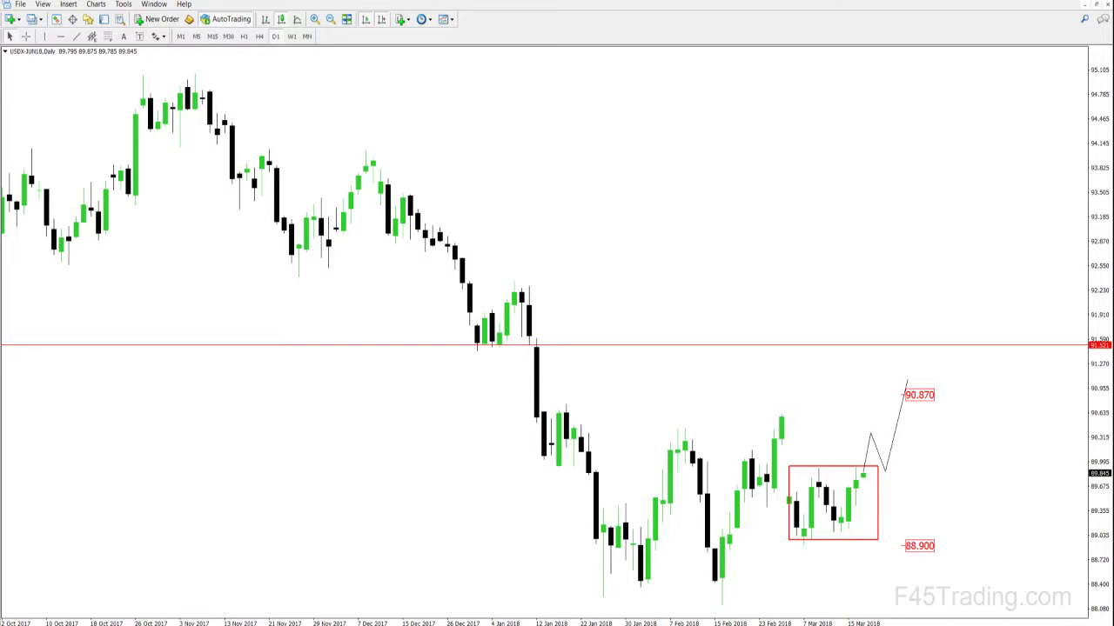
key(alt+Tab)
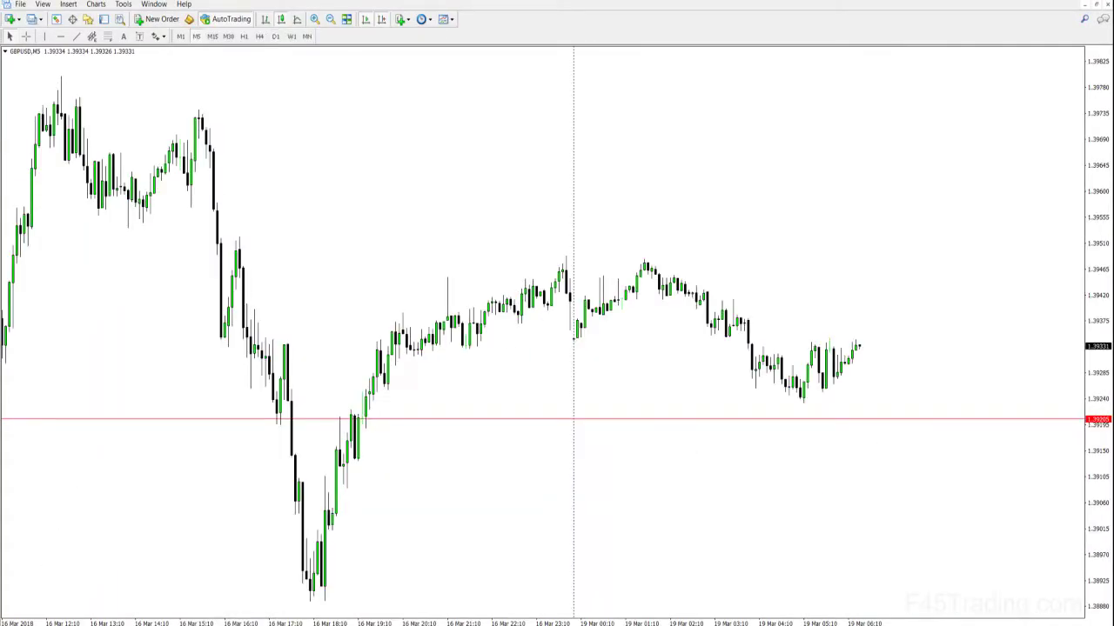
- Put GBPUSD on the D1 timeframe, zoom in and back out, and hide the grid
click(275, 36)
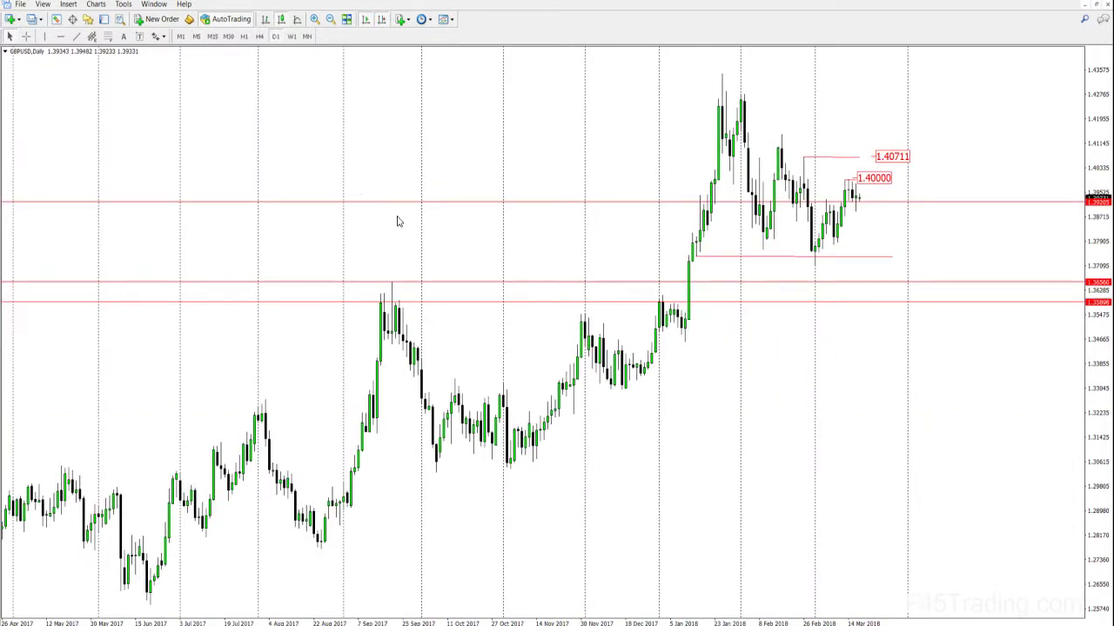
click(315, 19)
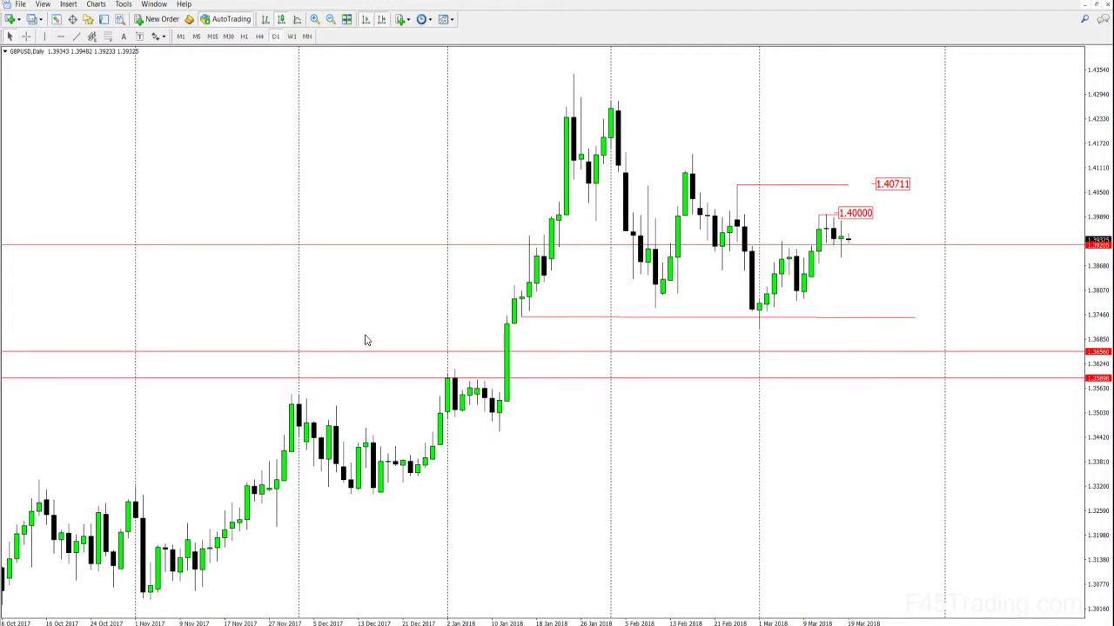
click(331, 19)
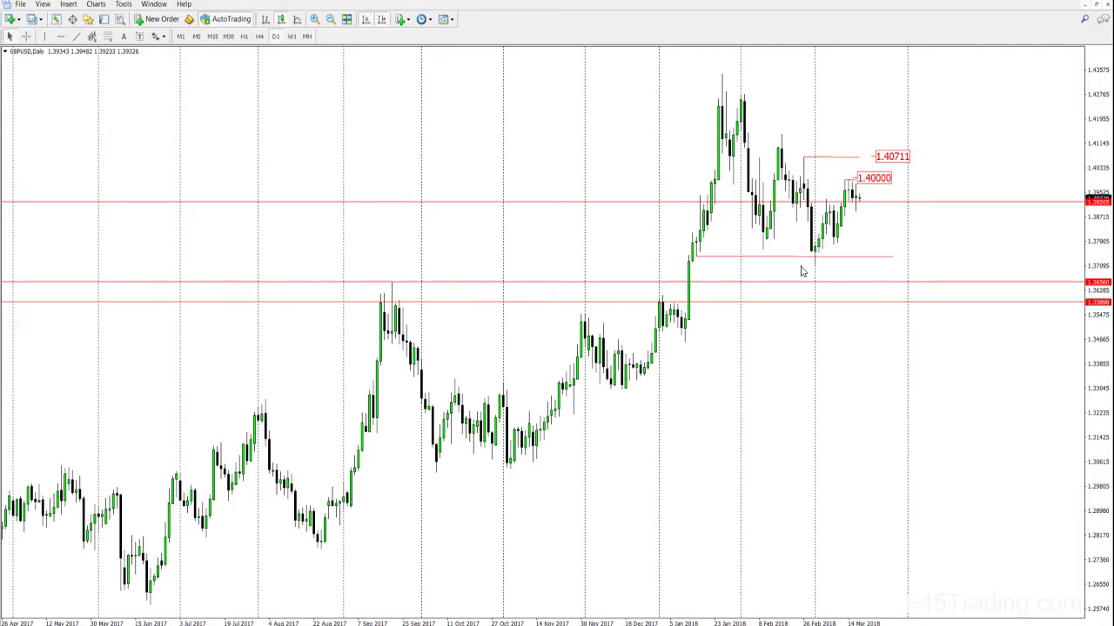
key(ctrl+g)
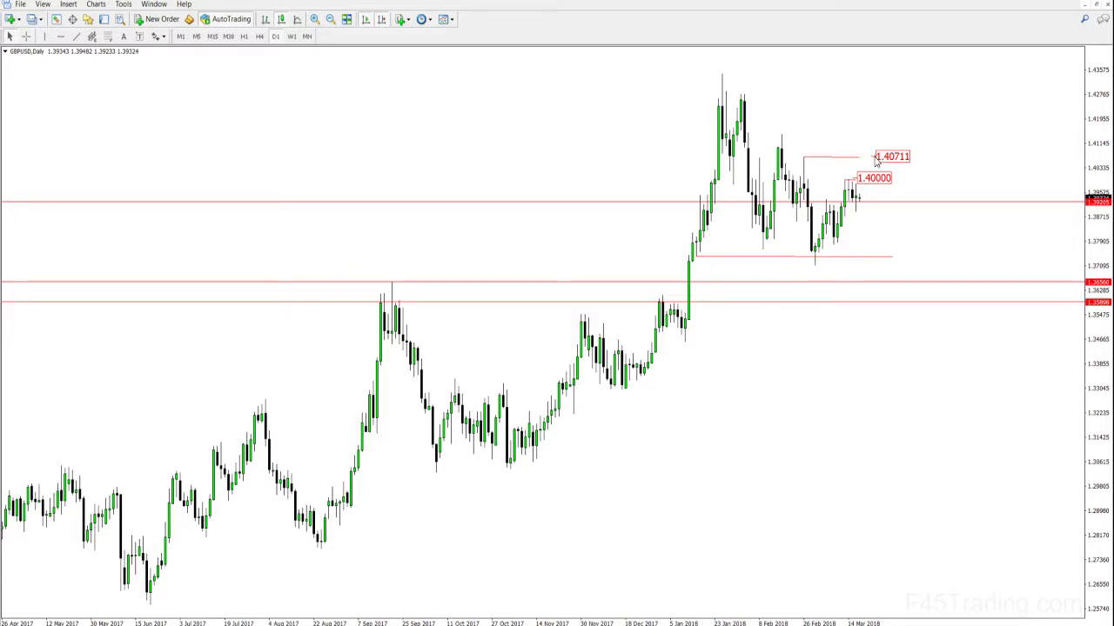
- Copy a price label beside the GBPUSD support line and set its price to 1.37100
drag(876, 161, 819, 271)
mouse_move(816, 252)
drag(820, 273, 911, 273)
right_click(910, 275)
click(911, 275)
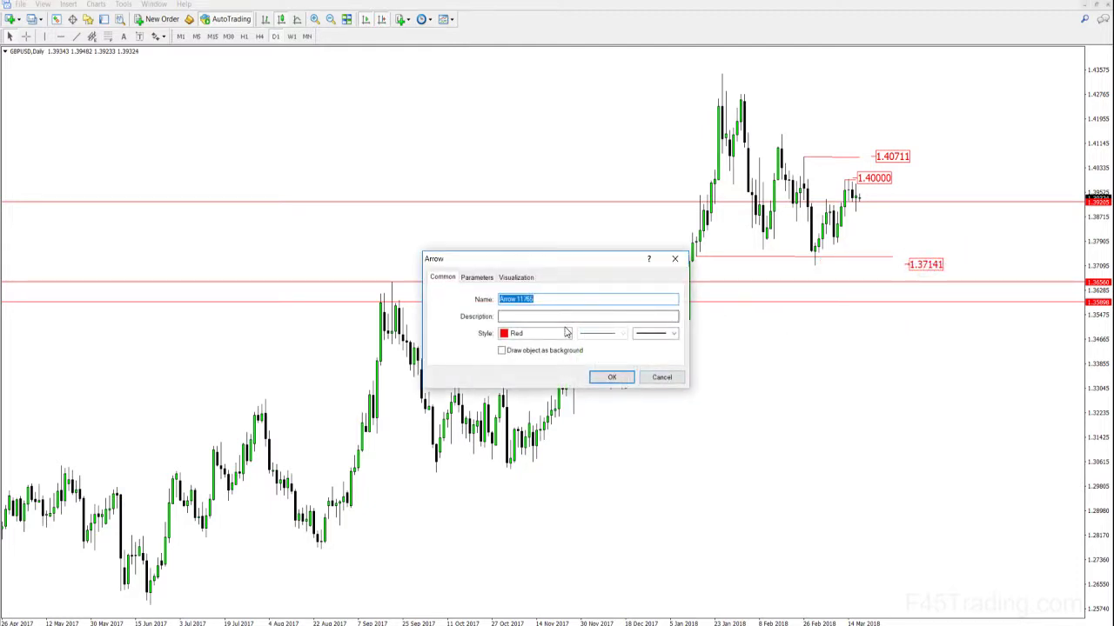
click(476, 277)
drag(648, 299, 641, 300)
text(100)
key(Return)
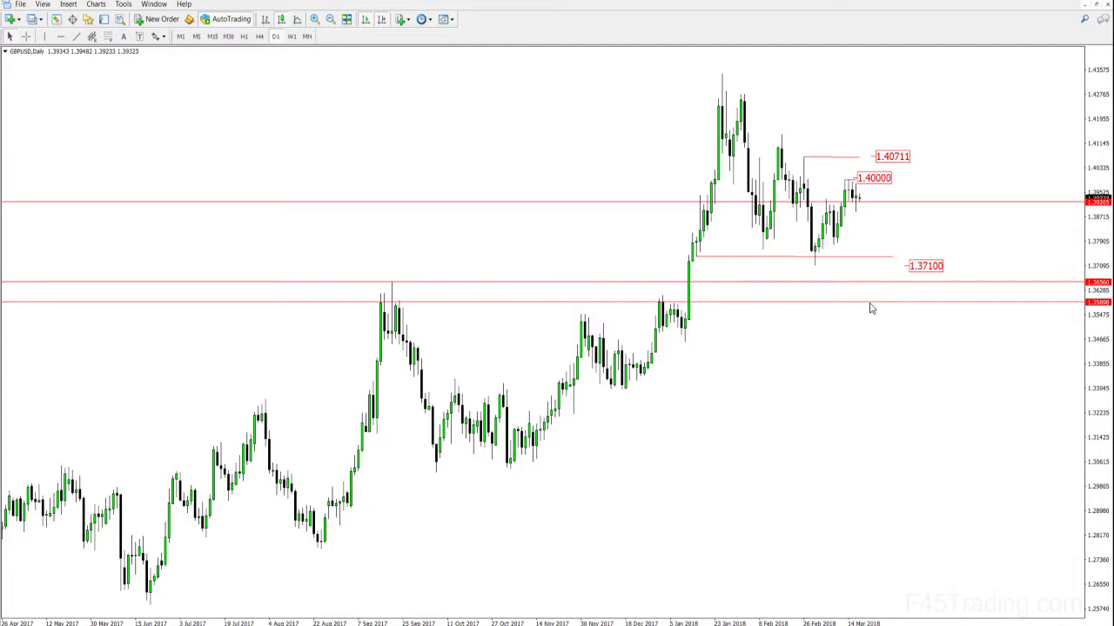
- Measure the drop below the range low with the crosshair, then switch GBPUSD to H1
click(27, 36)
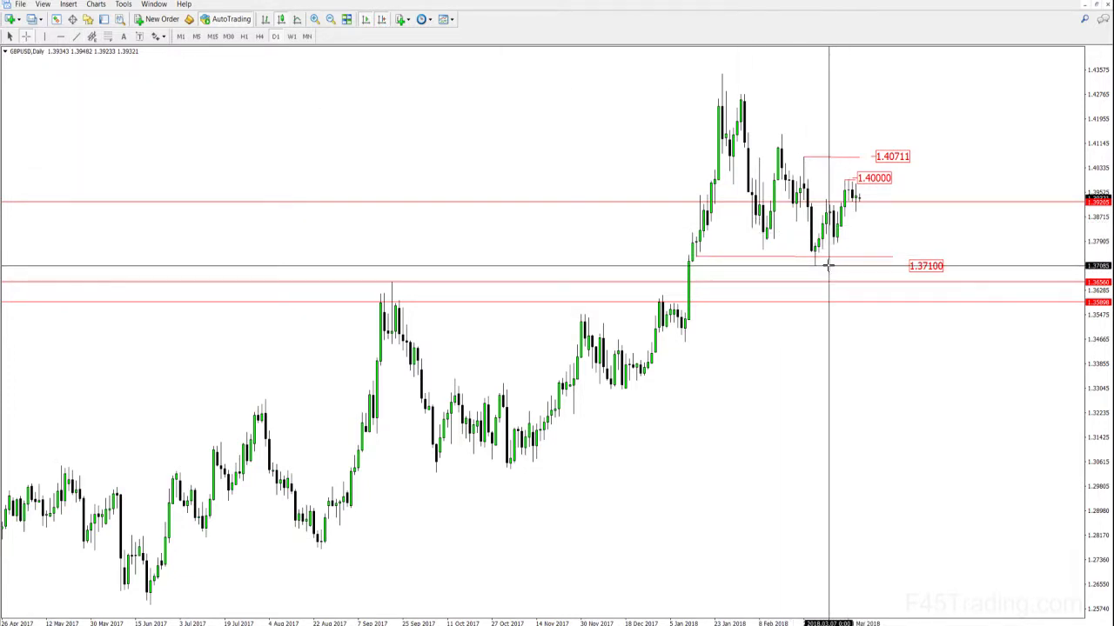
drag(828, 265, 833, 276)
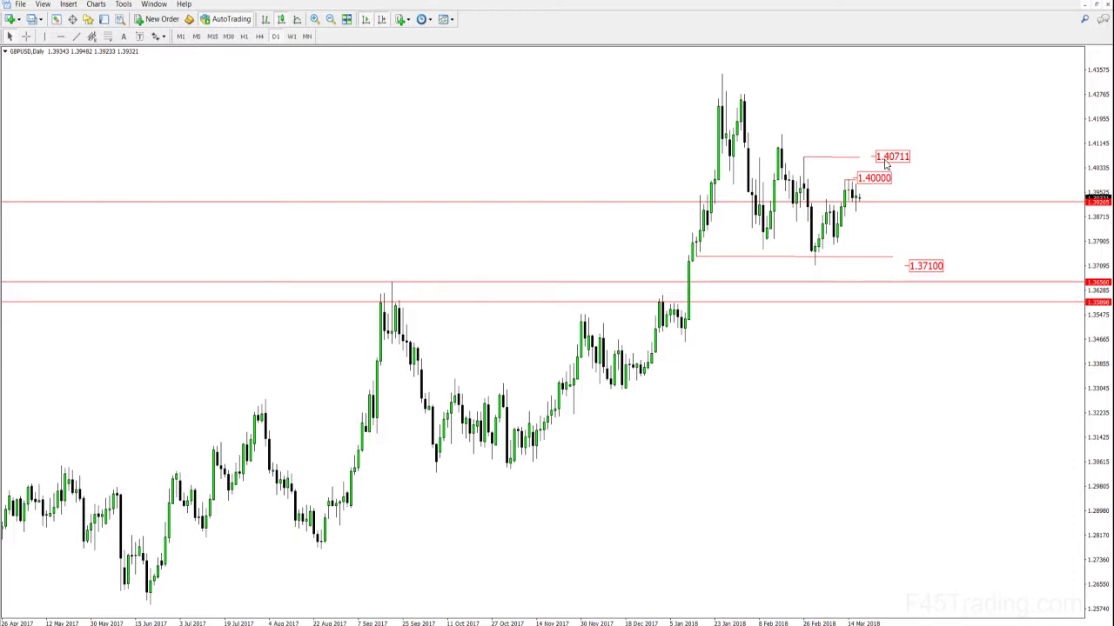
click(245, 36)
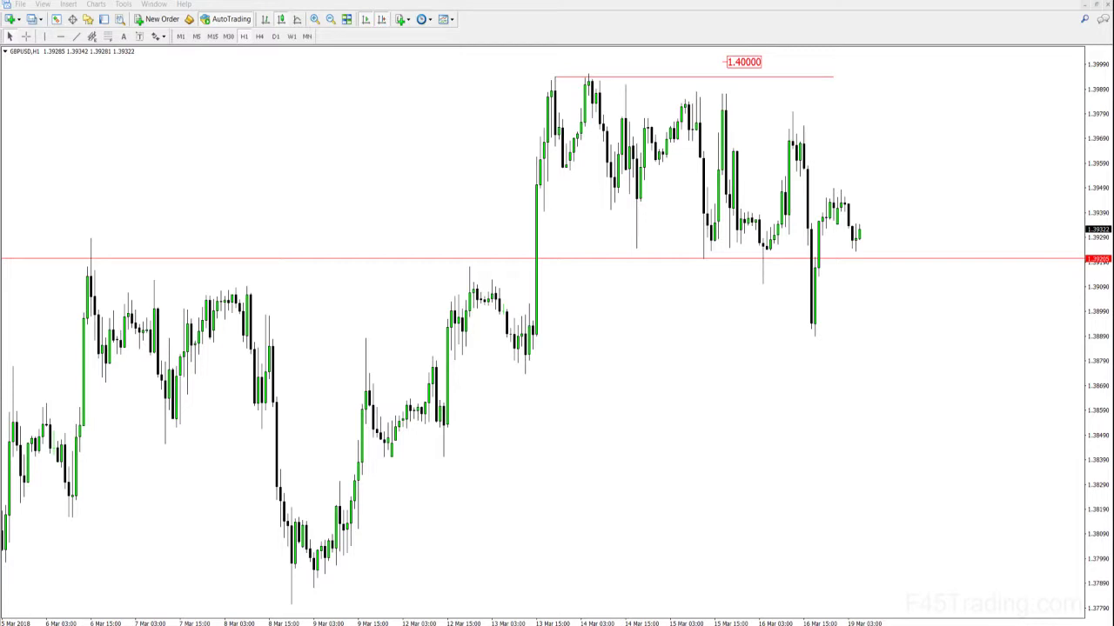
- Switch to the Chrome window showing the Forex Factory calendar for Mar 18–25, 2018
key(alt+Tab)
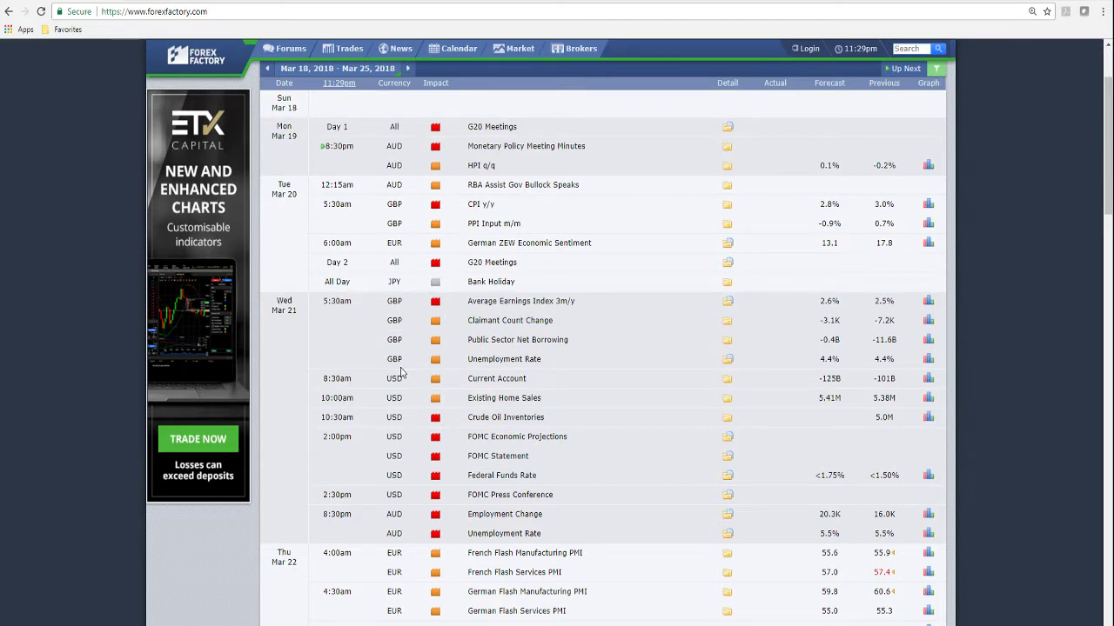
- Scroll the Forex Factory calendar to review this week's GBP and USD releases, including FOMC
scroll(508, 376, down, 3)
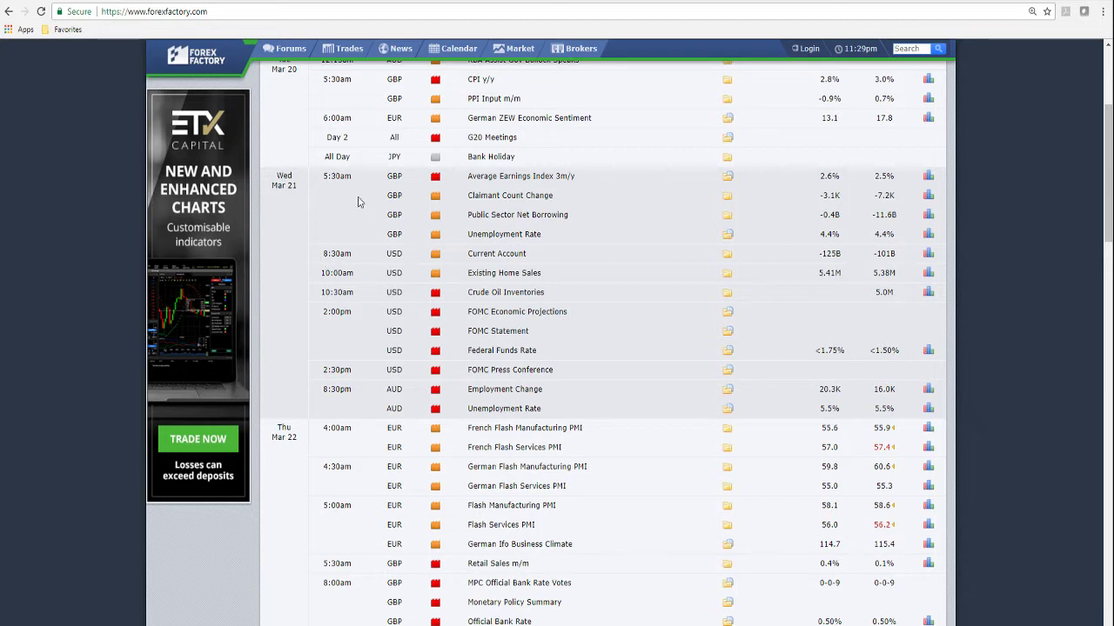
scroll(396, 232, up, 1)
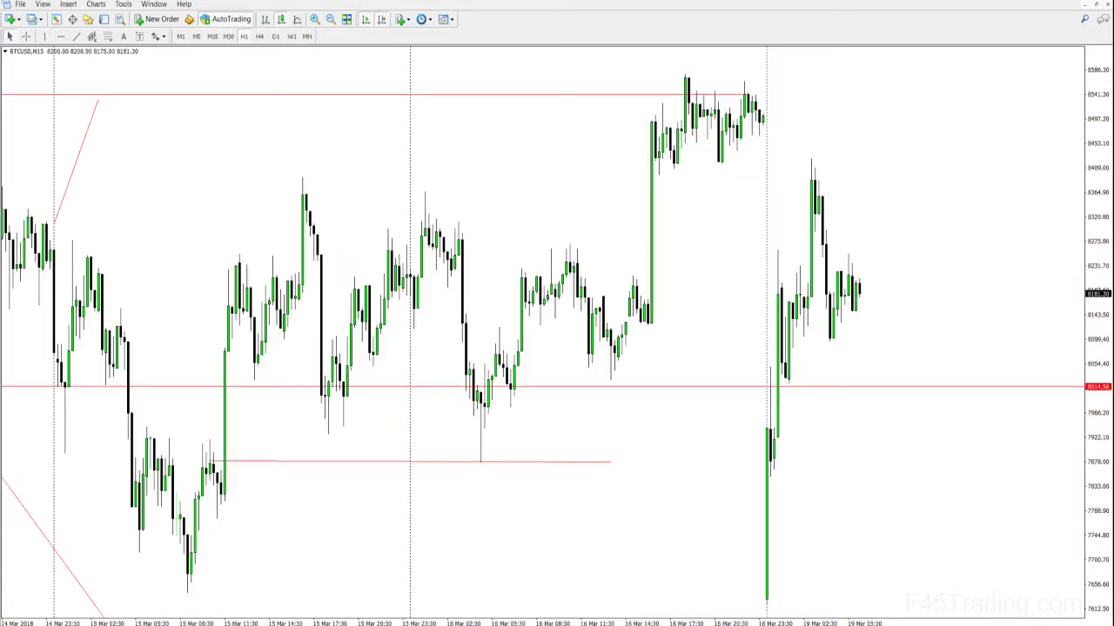
- Switch the BTCUSD chart to the D1 timeframe
click(274, 38)
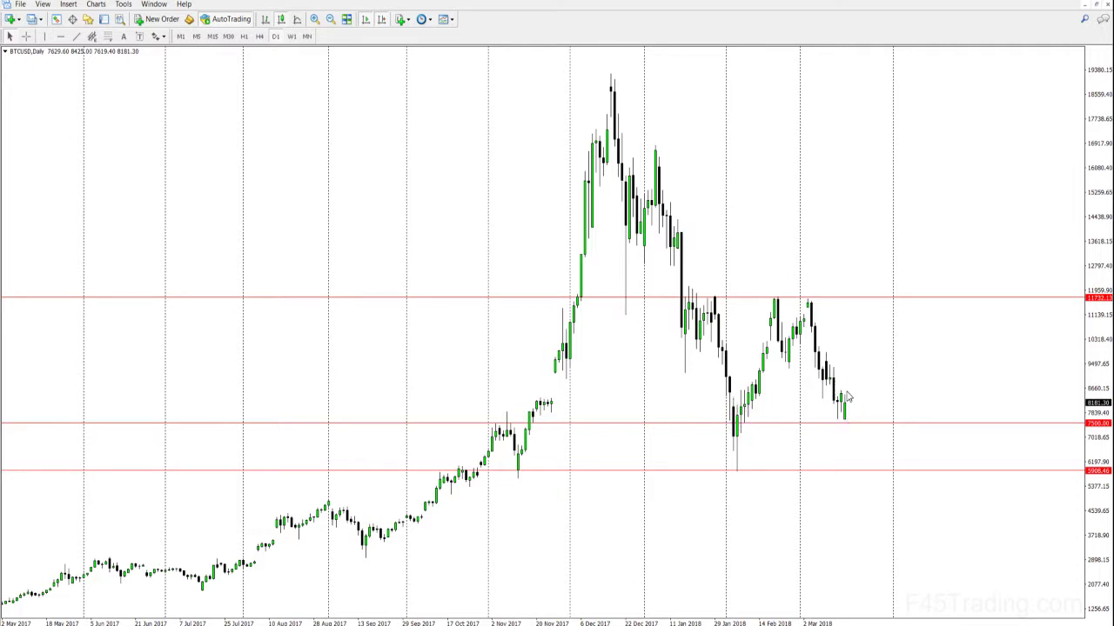
- Change BTCUSD to H1 candles, covering 5–19 March
click(245, 37)
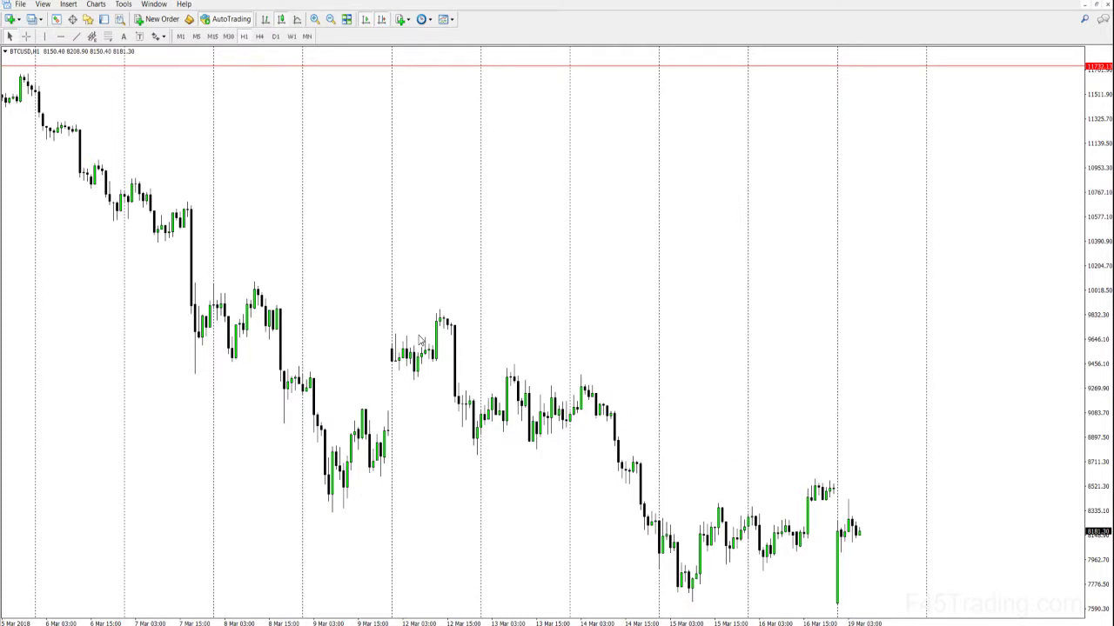
- Draw a rectangle zone over the recent BTCUSD hourly lows near 8,900
click(74, 7)
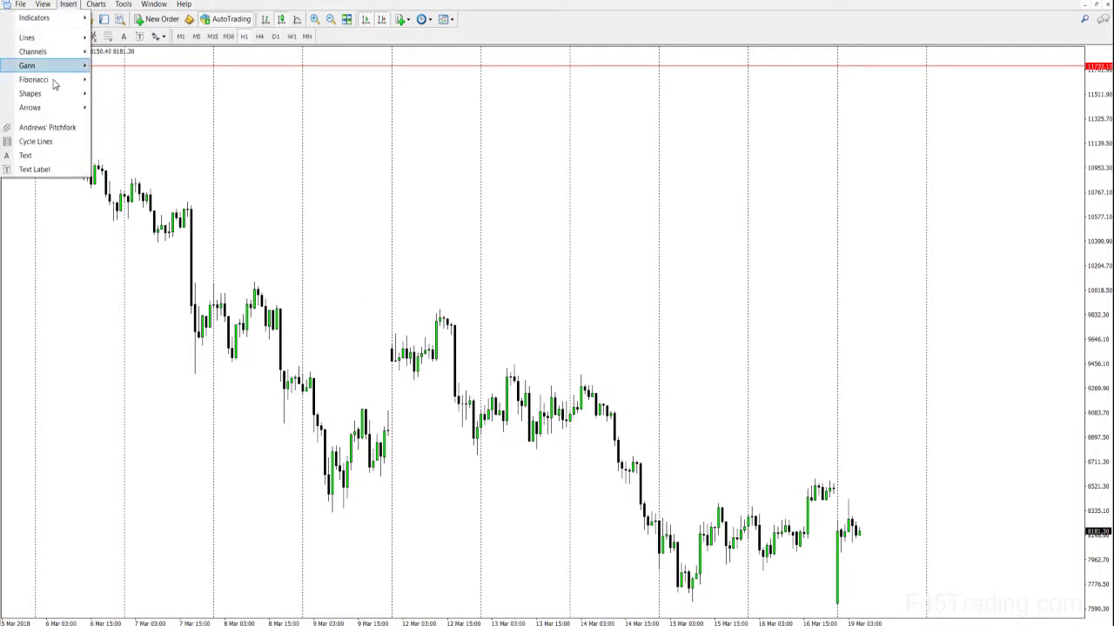
click(122, 92)
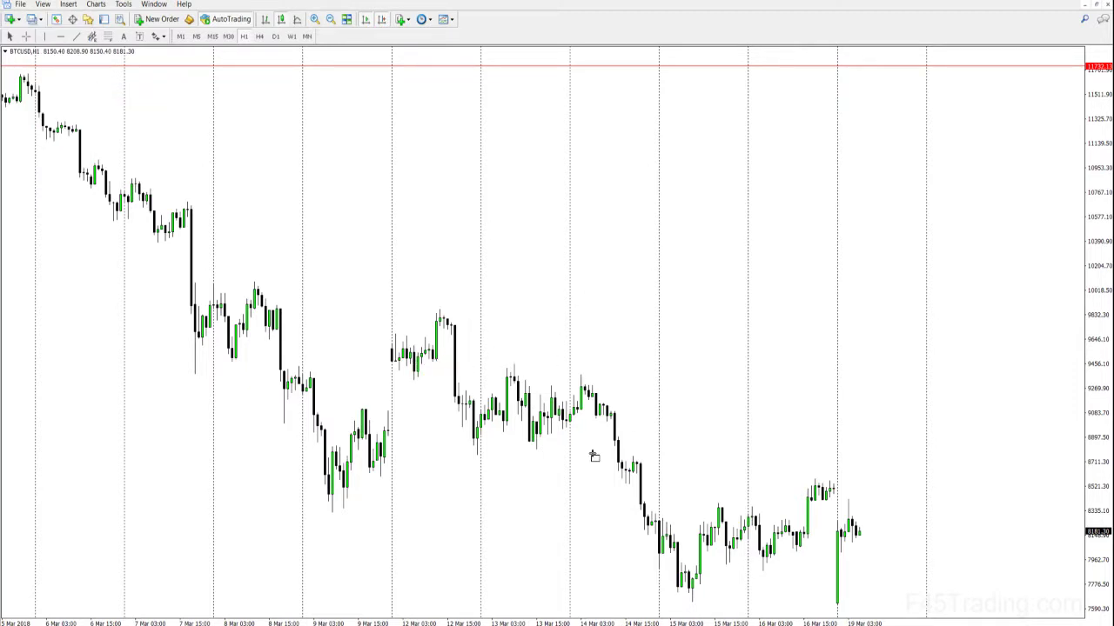
drag(595, 417, 982, 456)
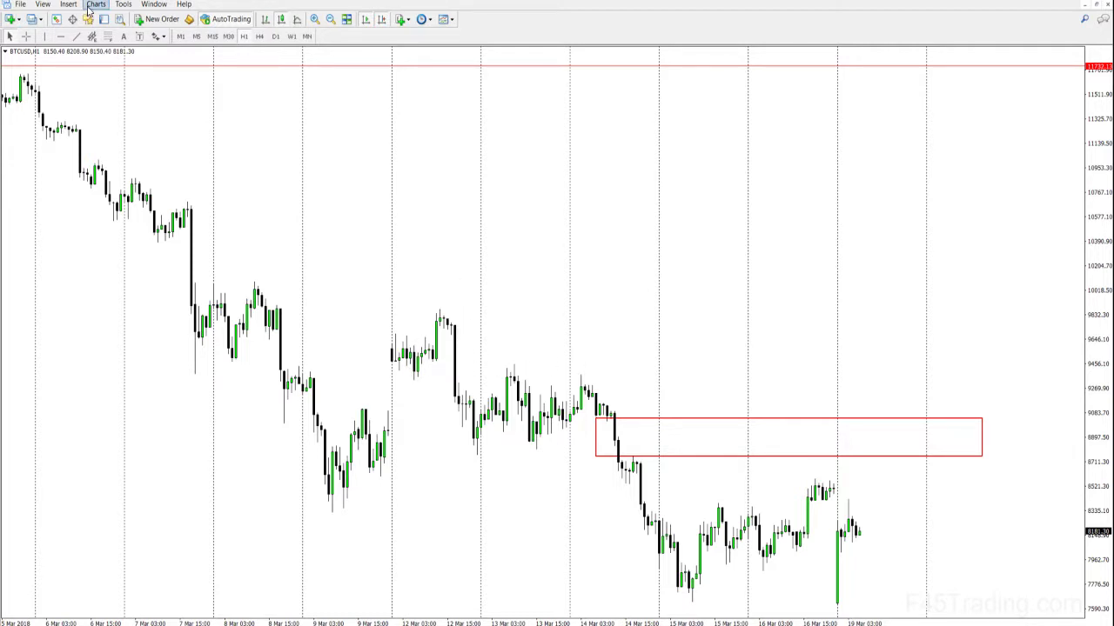
- Copy the red zone up to the 10,200–10,390 area and zoom out
double_click(771, 435)
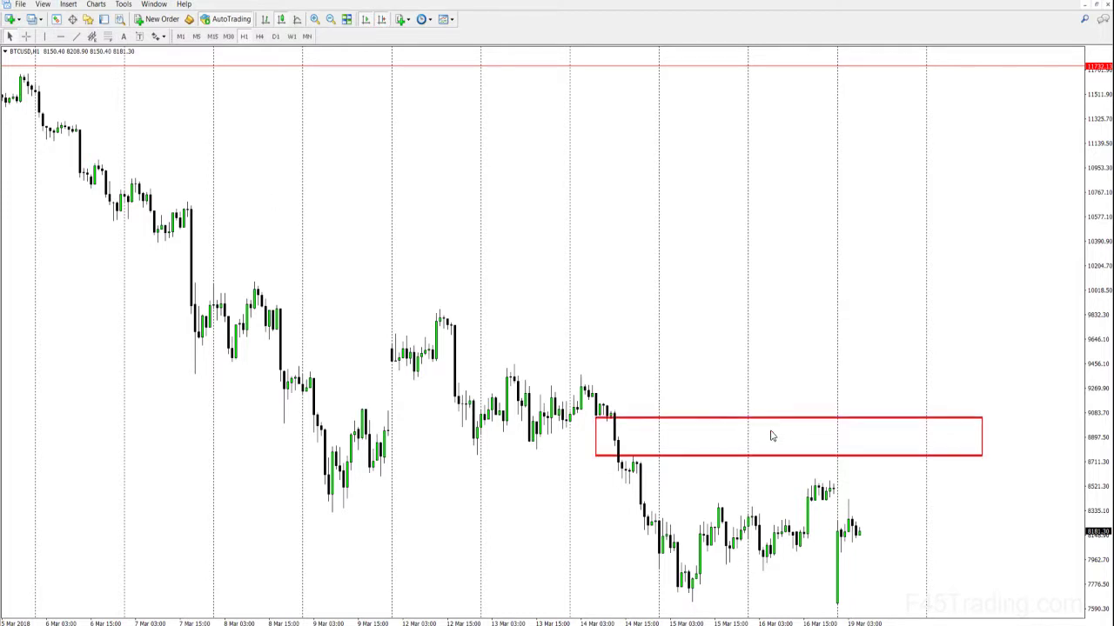
drag(771, 436, 368, 264)
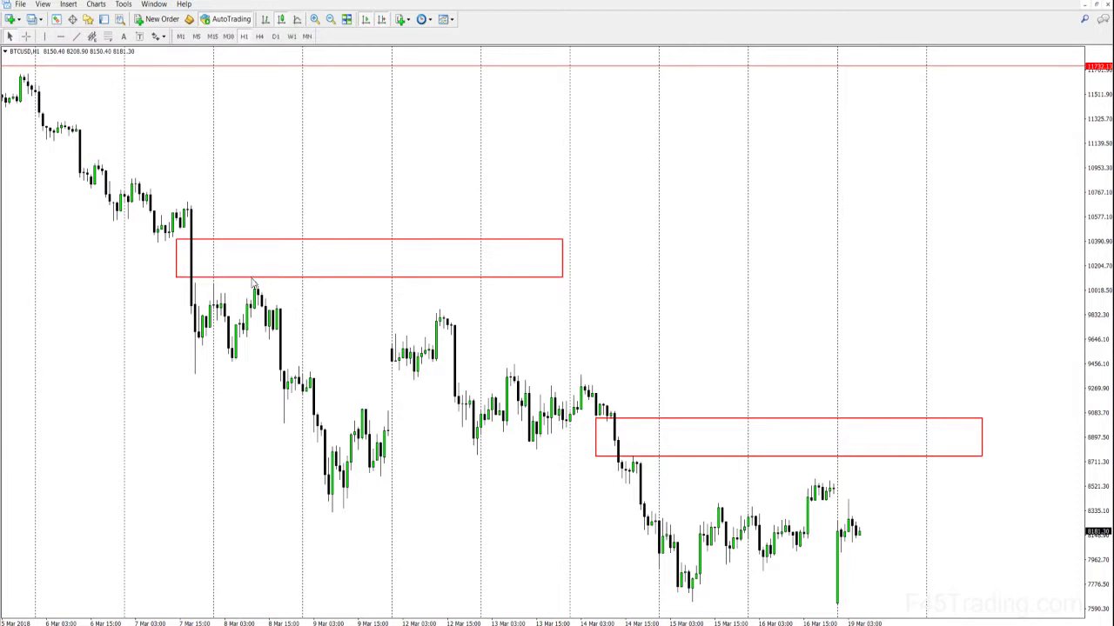
click(331, 22)
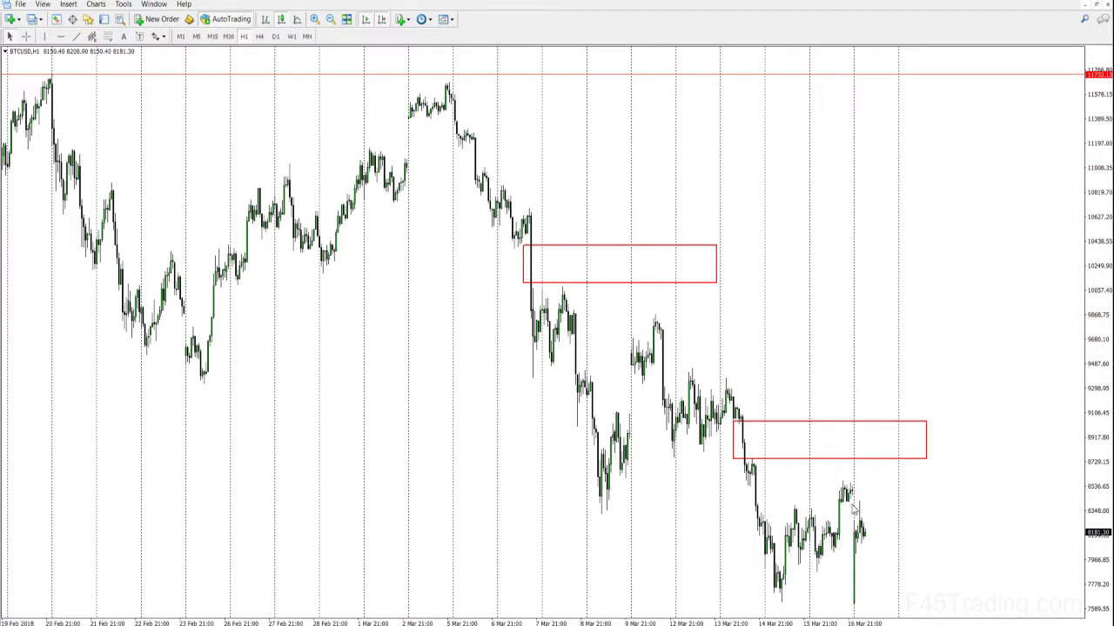
click(315, 19)
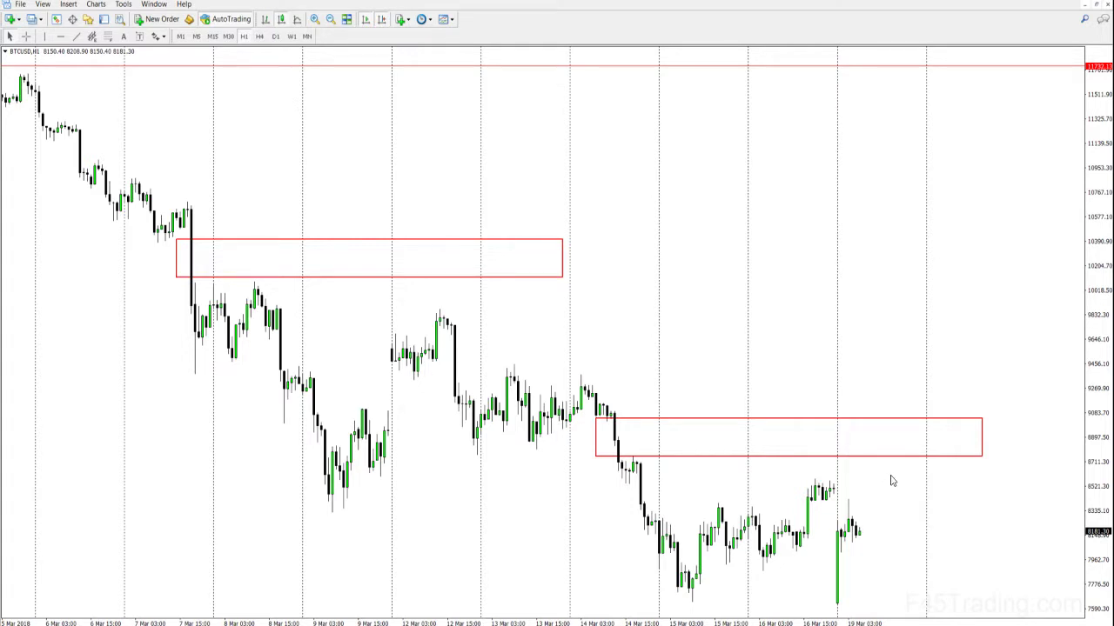
click(275, 37)
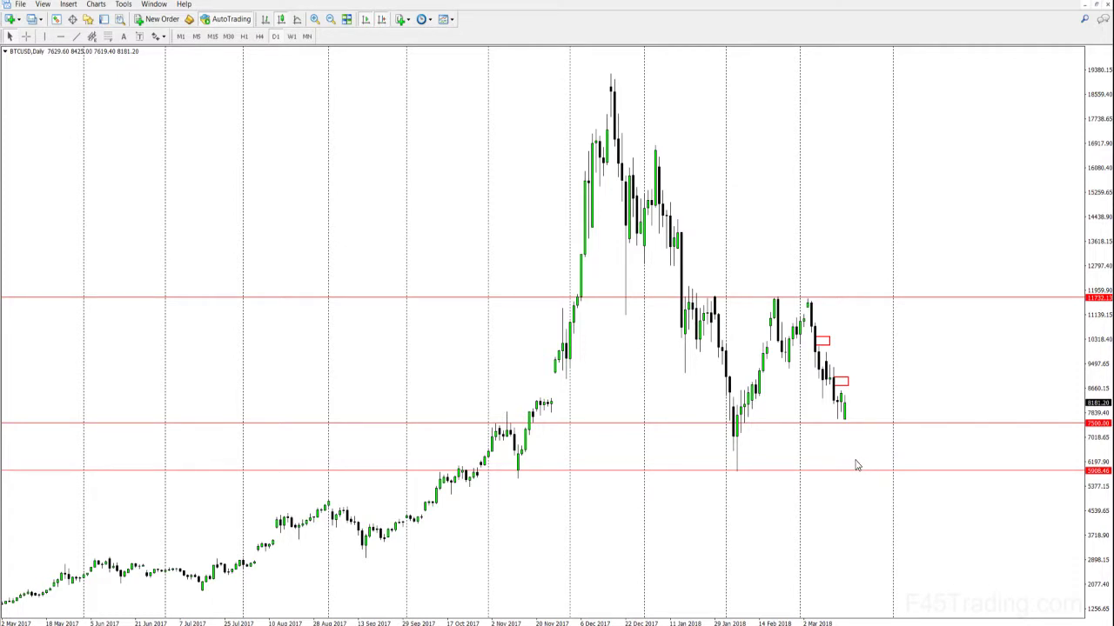
click(247, 37)
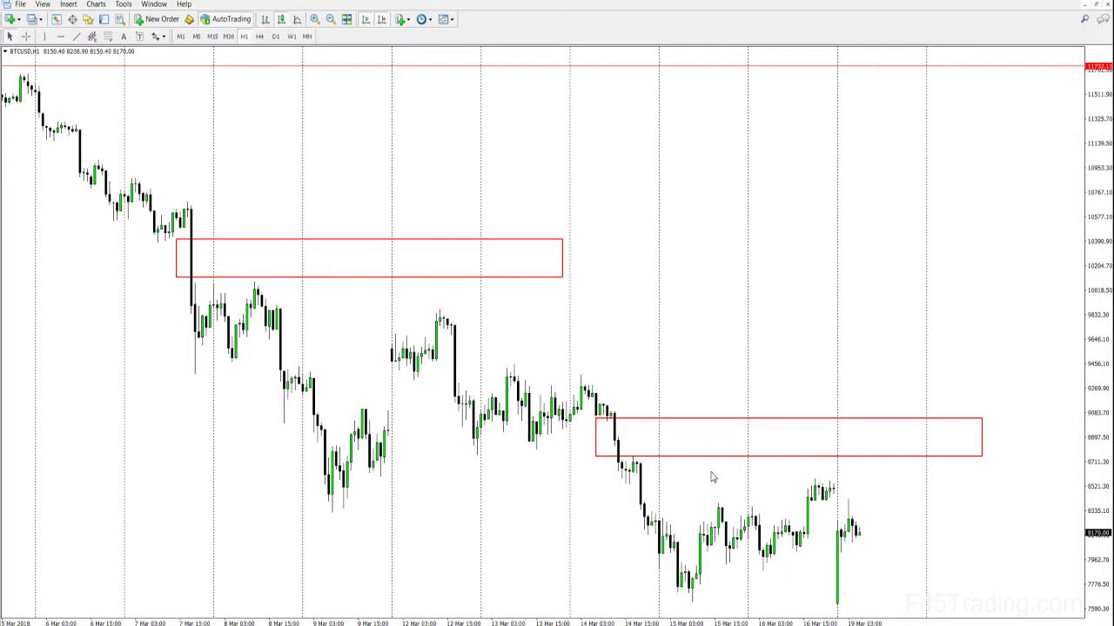
- Switch the chart symbol to ETHUSD through quick navigation
text(ETHUSD)
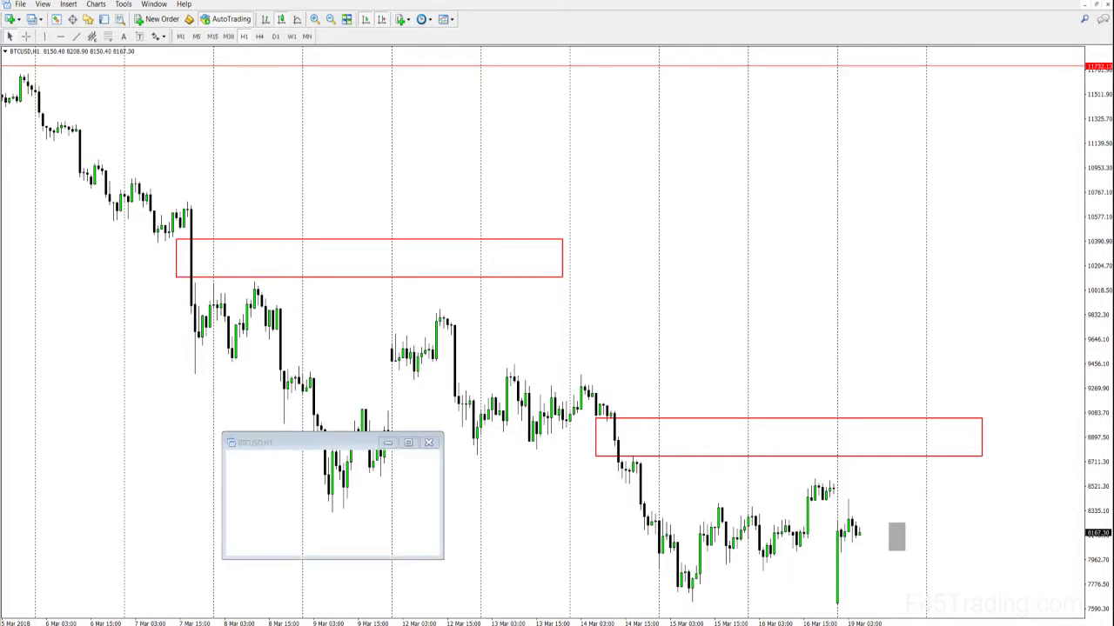
key(Return)
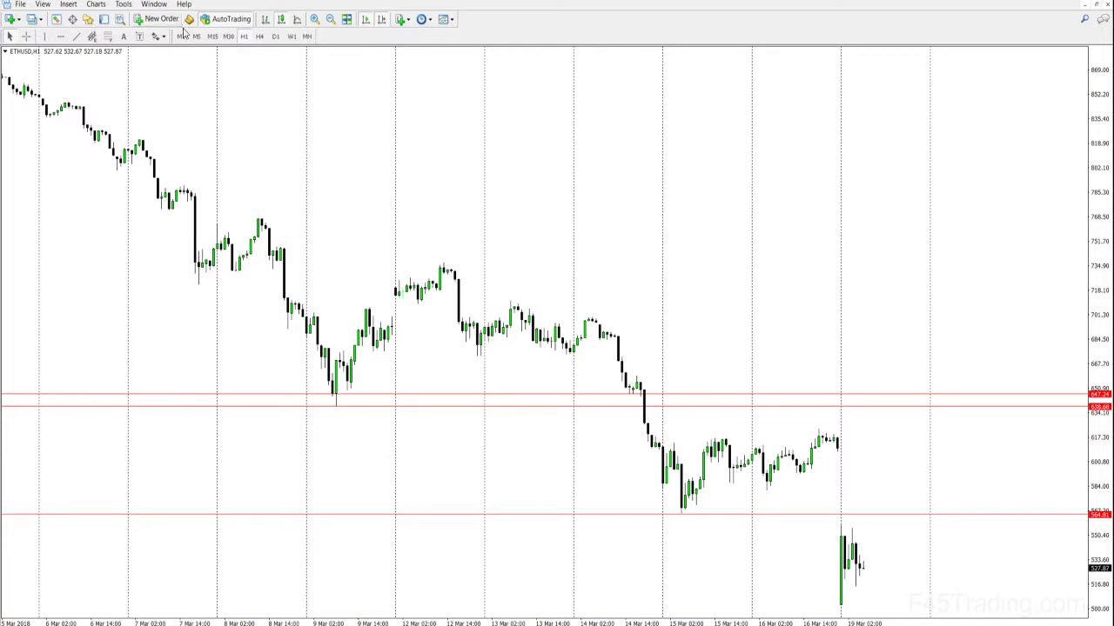
- Zoom out and draw four horizontal lines on ETHUSD near 800, 773, 737 and 668
click(329, 18)
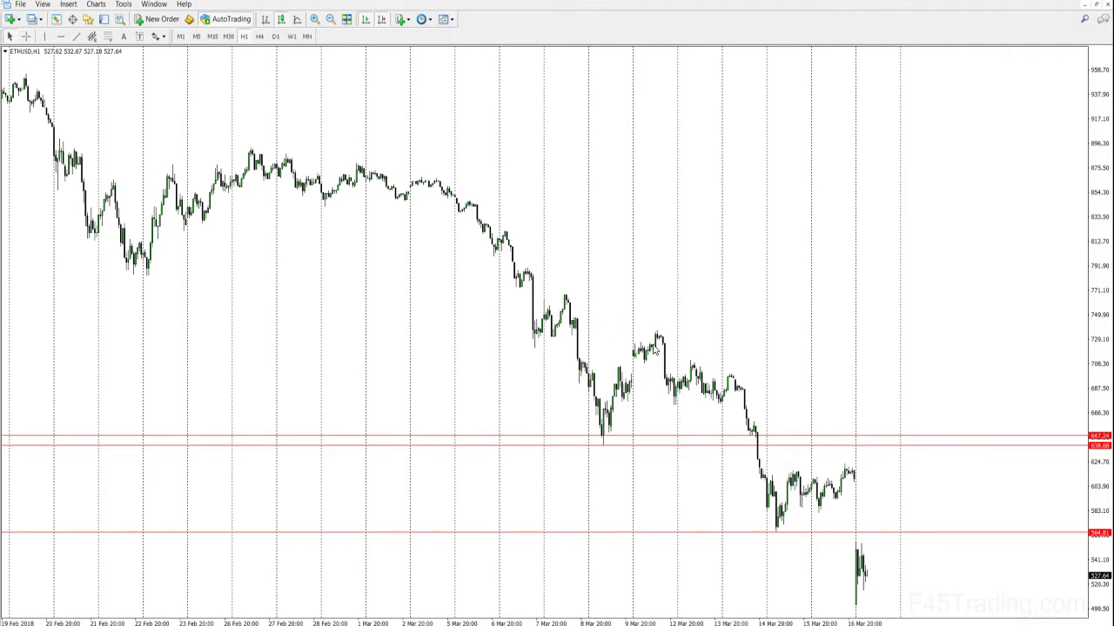
click(60, 35)
drag(630, 261, 632, 257)
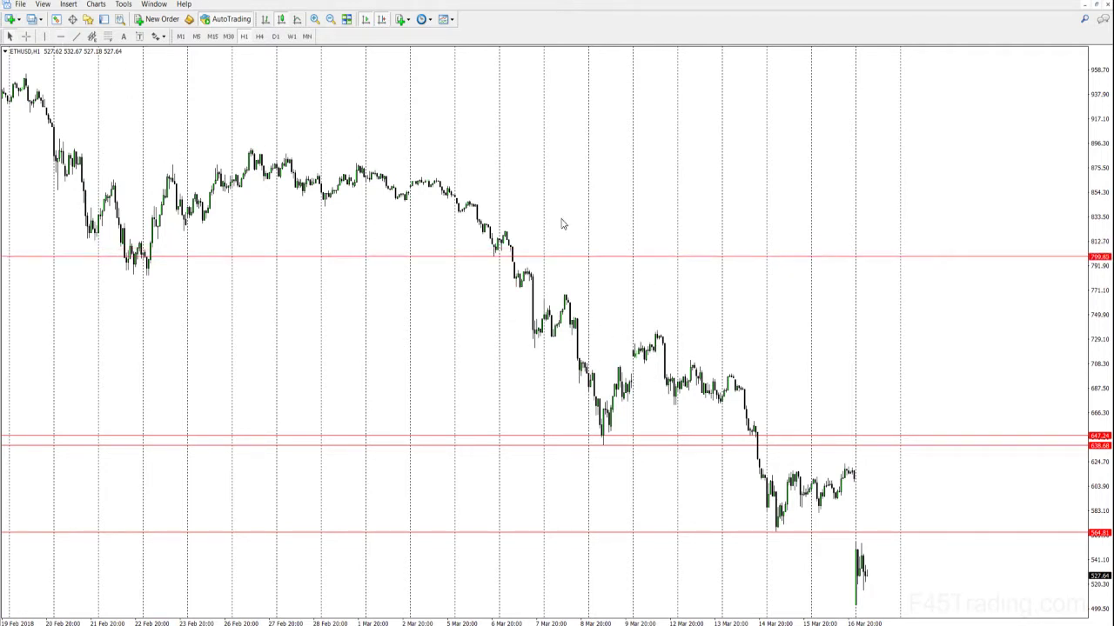
click(60, 35)
drag(582, 301, 627, 289)
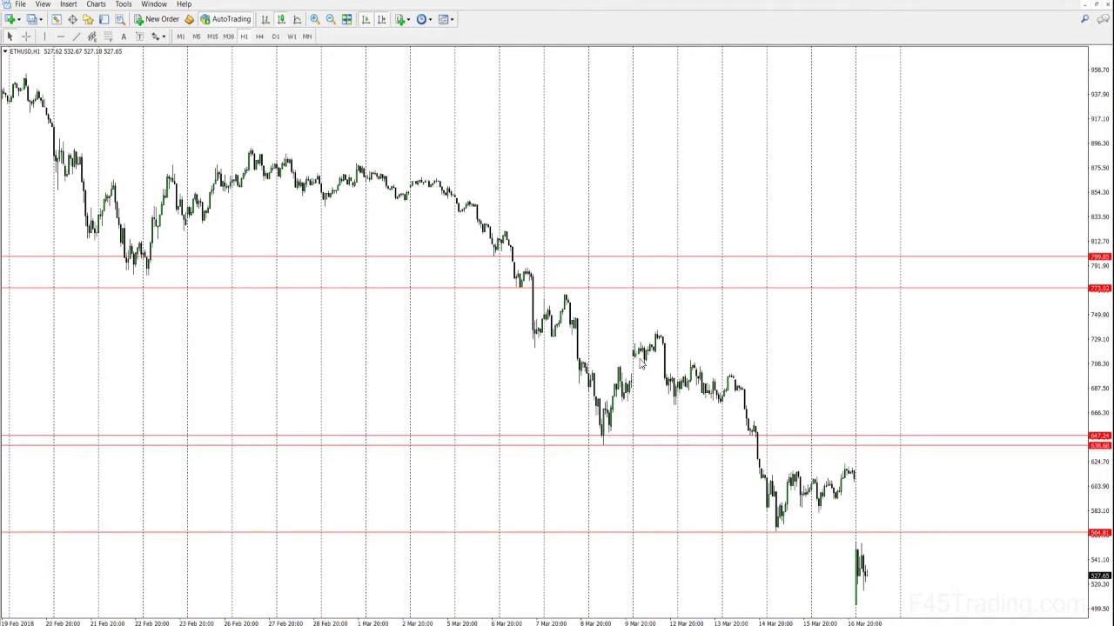
click(60, 36)
drag(736, 325, 736, 332)
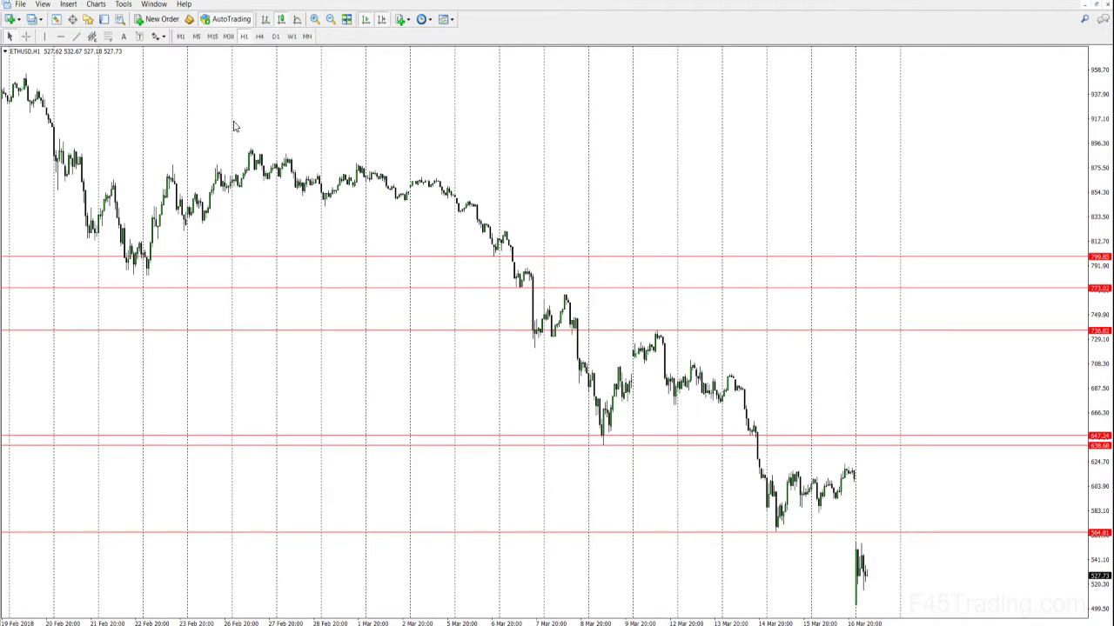
click(60, 36)
click(853, 398)
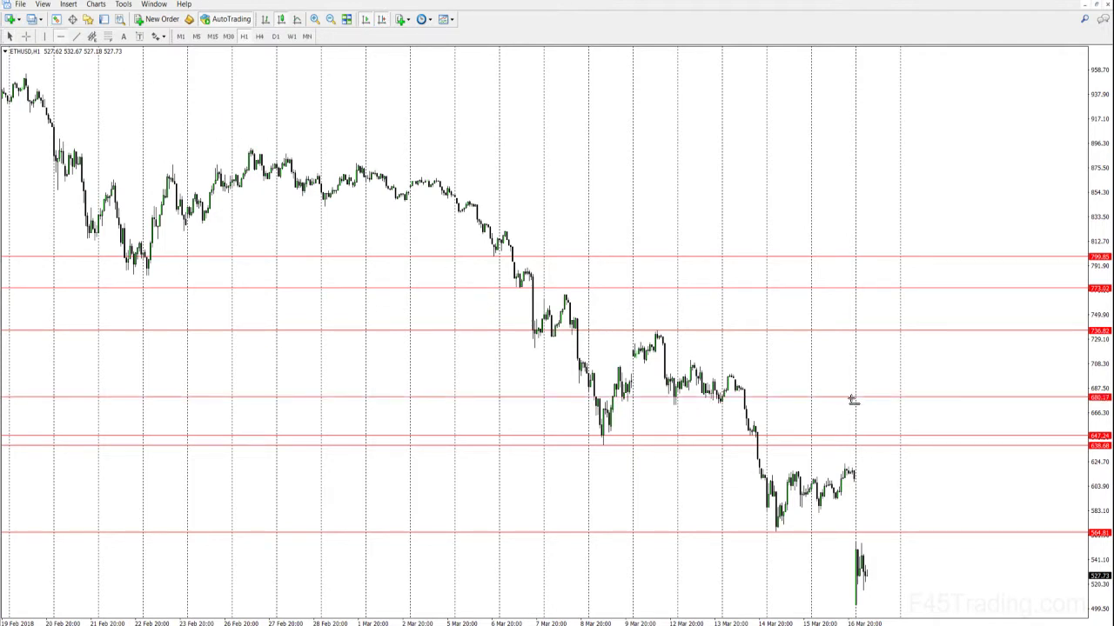
drag(836, 398, 842, 422)
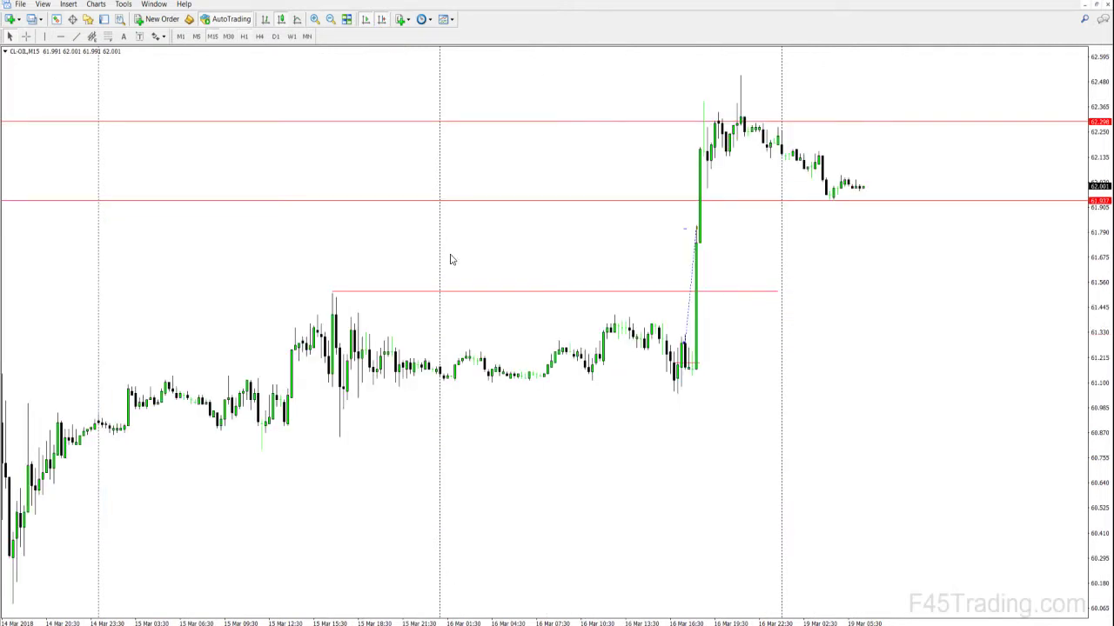
- Switch crude oil to D1 and draw a short flat trendline under the recent lows
click(275, 35)
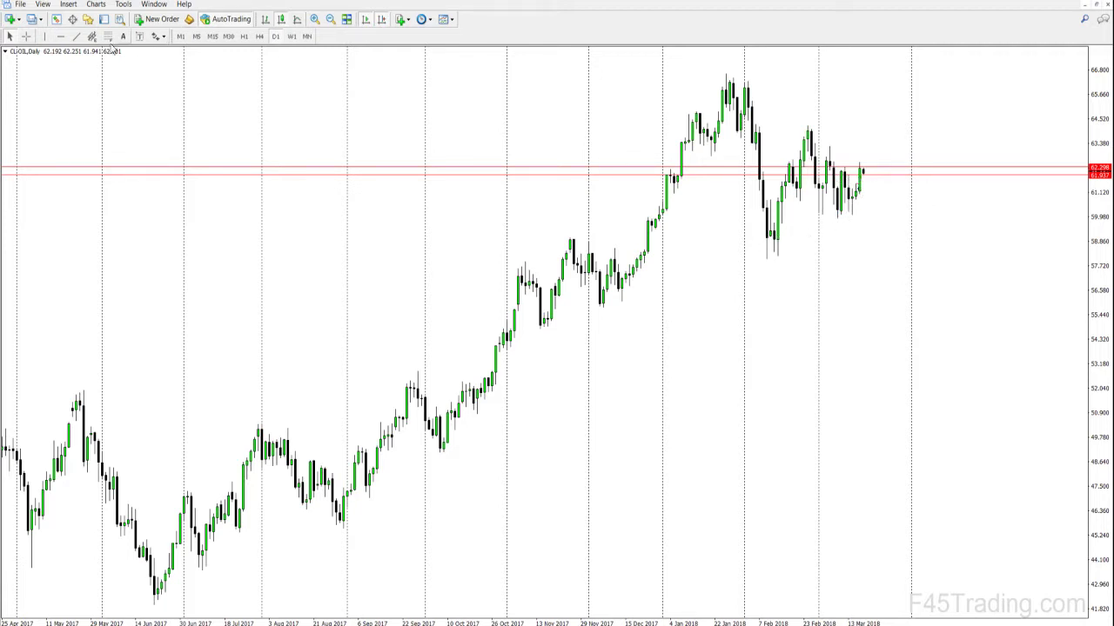
click(76, 36)
mouse_move(818, 220)
mouse_down()
mouse_move(889, 225)
mouse_move(848, 221)
mouse_up()
- Place a Right Price Label beside the latest crude oil daily candles
click(67, 4)
mouse_move(35, 107)
click(117, 206)
click(875, 183)
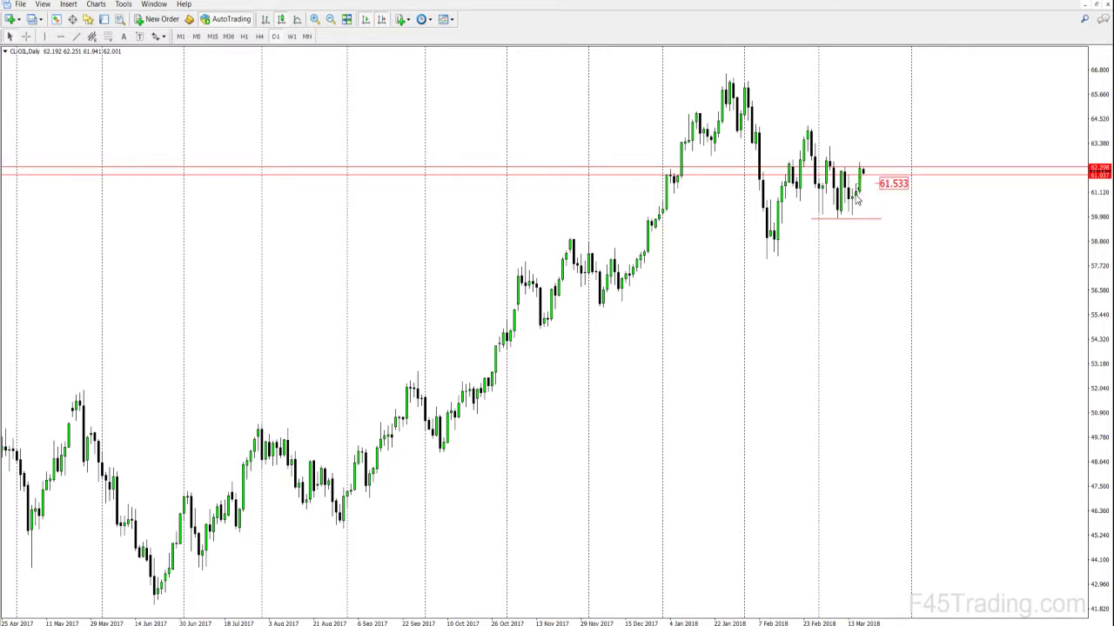
mouse_move(857, 198)
- Change the price label's value from 61.533 to 61.500 in its properties
right_click(879, 184)
click(934, 186)
drag(677, 298, 639, 292)
text(00)
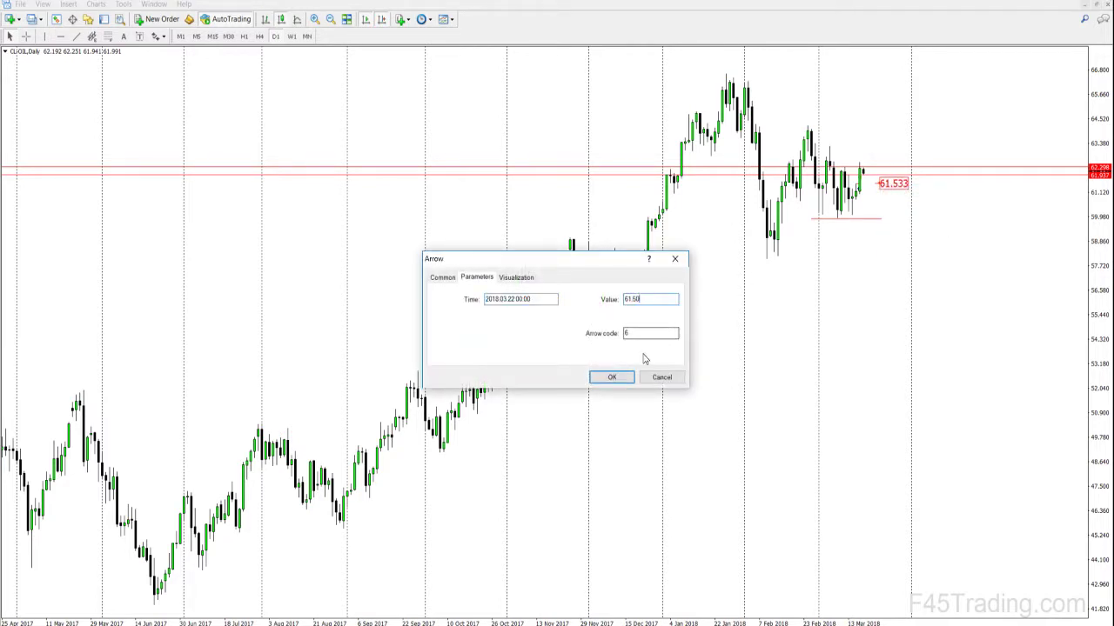
click(612, 377)
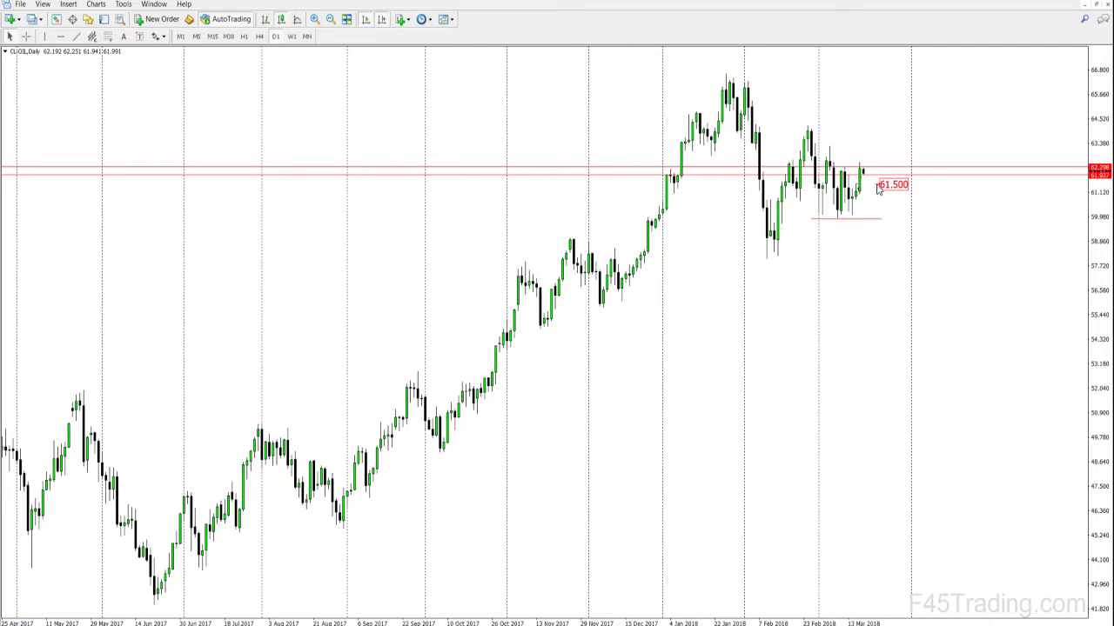
- Switch the crude oil chart to H1 and zoom out to show more history
click(243, 35)
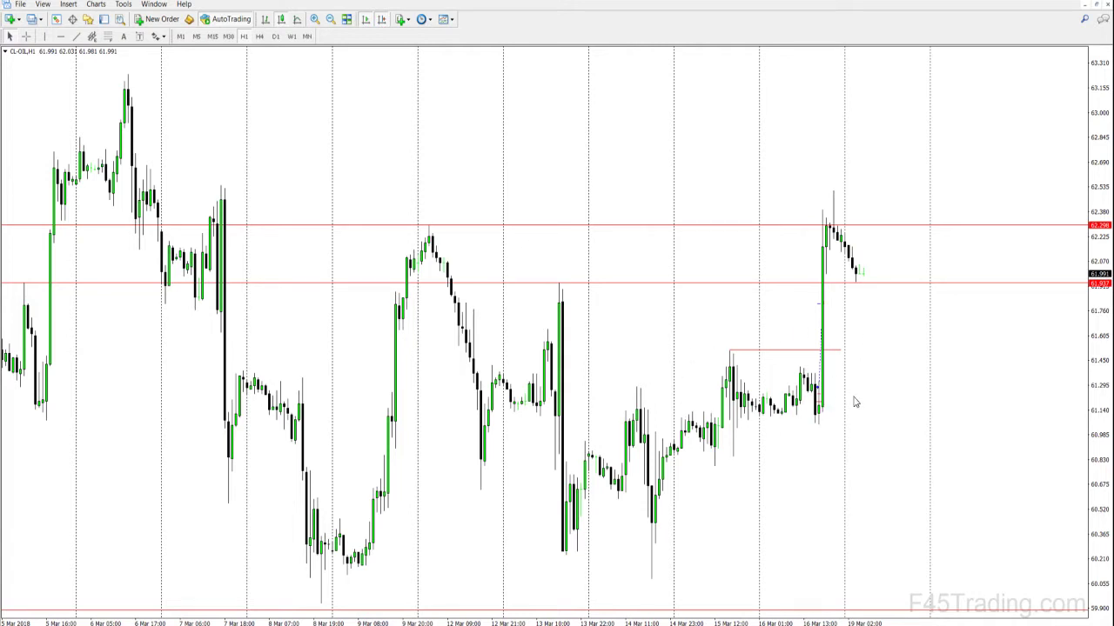
click(330, 19)
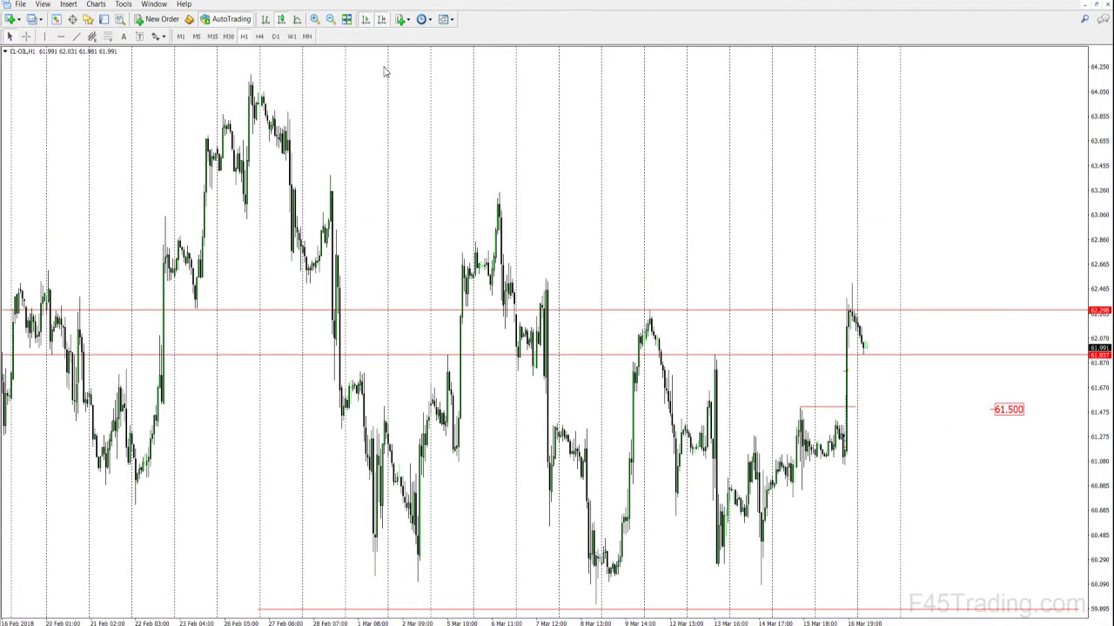